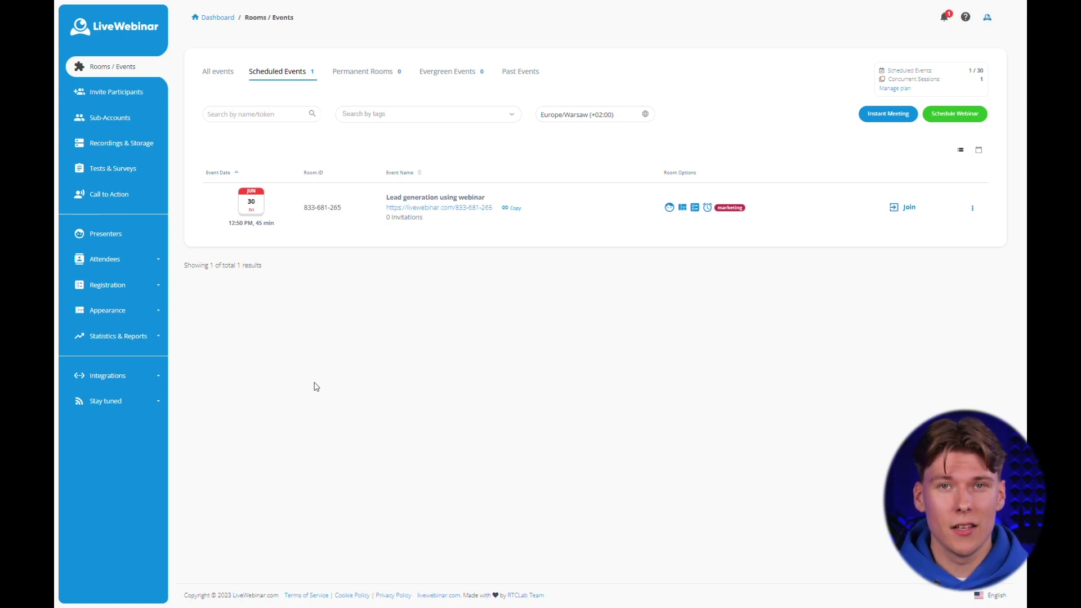
Start a new scheduled webinar named 'How to create content marketing plan for your startup?'.
{"action": "left_click", "coordinate": [952, 115]}
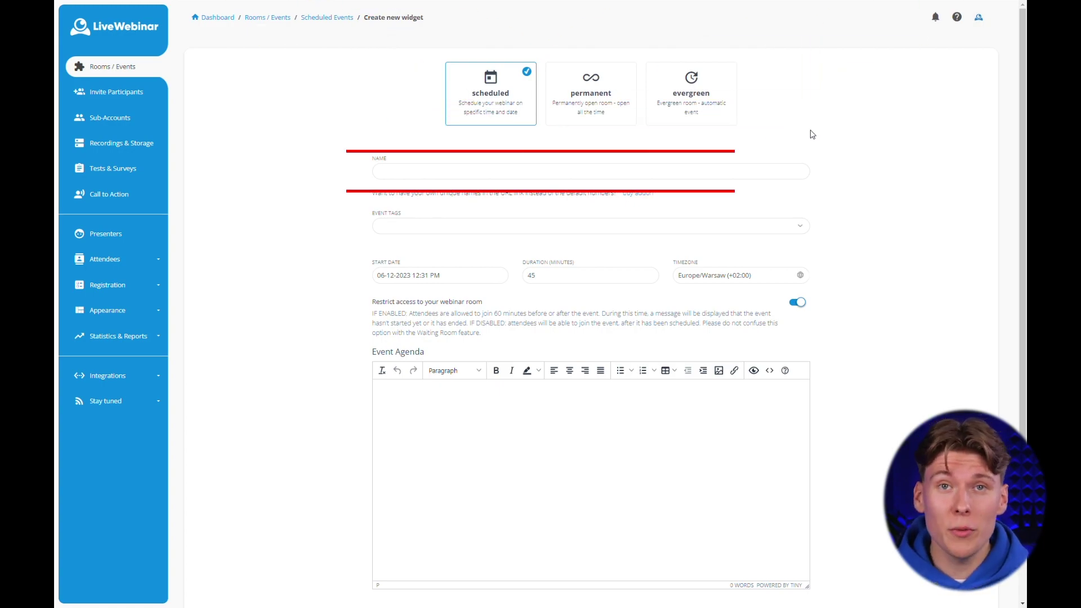
{"action": "left_click", "coordinate": [485, 176]}
{"action": "type", "text": "How to "}
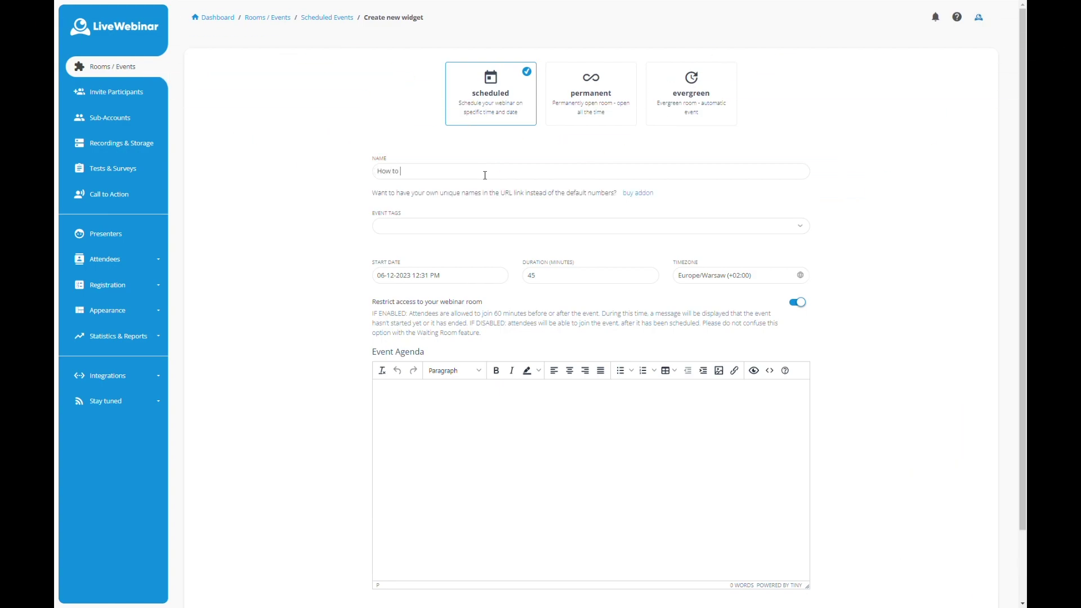
{"action": "type", "text": "create content marketing plan for your startup?"}
Tag the event with marketing, startup and content marketing.
{"action": "left_click", "coordinate": [493, 228]}
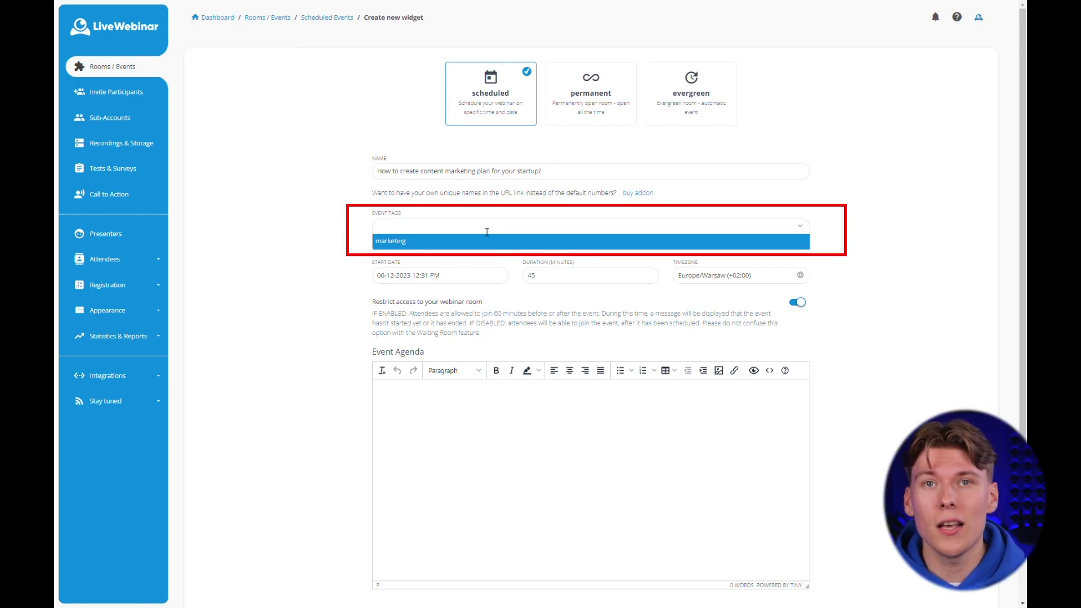
{"action": "left_click", "coordinate": [473, 244]}
{"action": "left_click", "coordinate": [488, 228]}
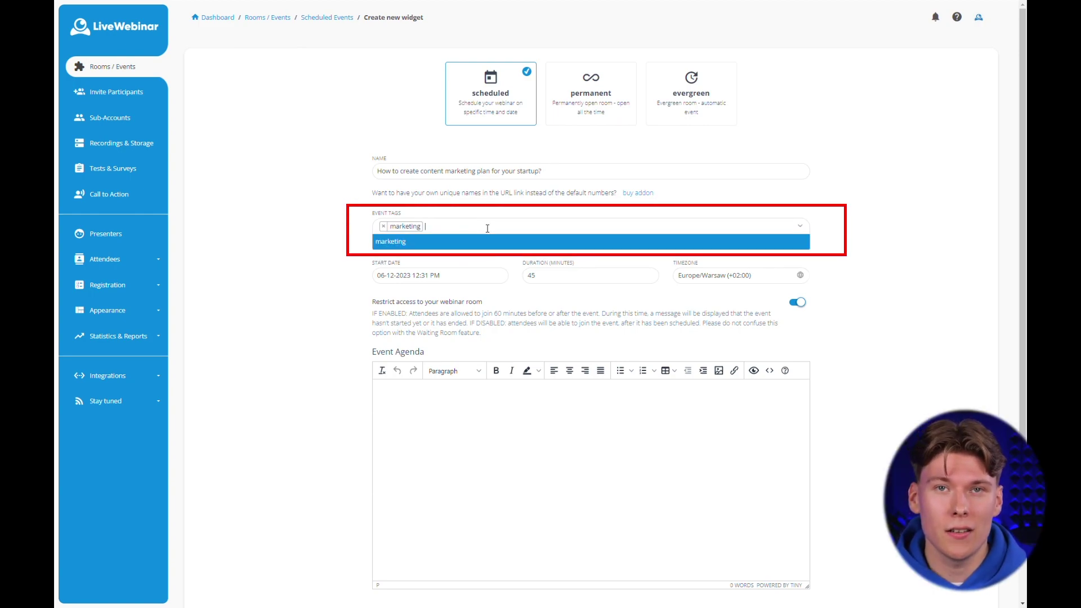
{"action": "type", "text": "startup"}
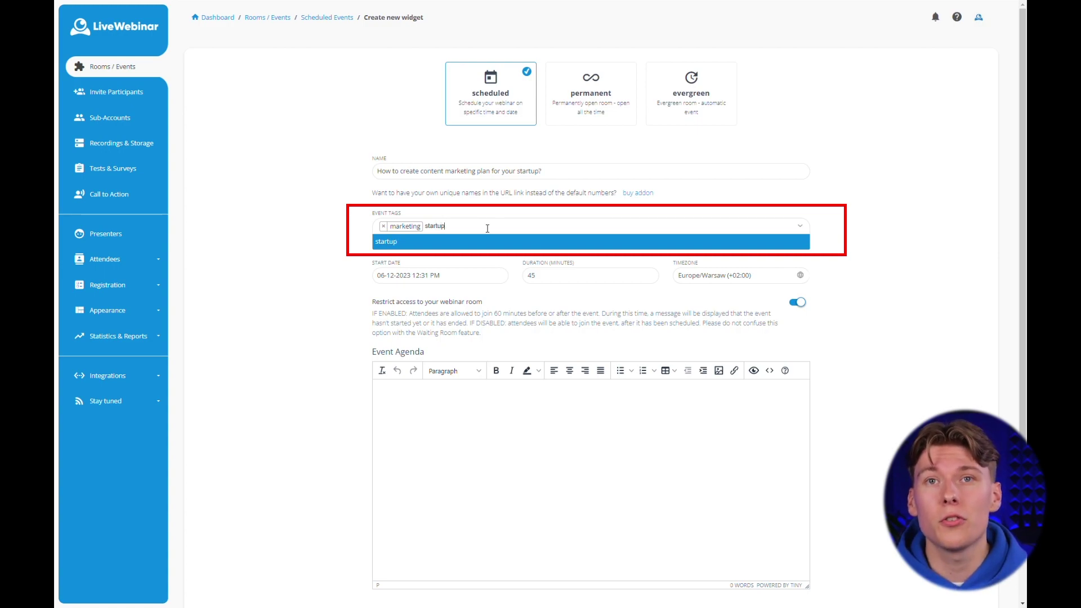
{"action": "key", "text": "Return"}
{"action": "type", "text": "c"}
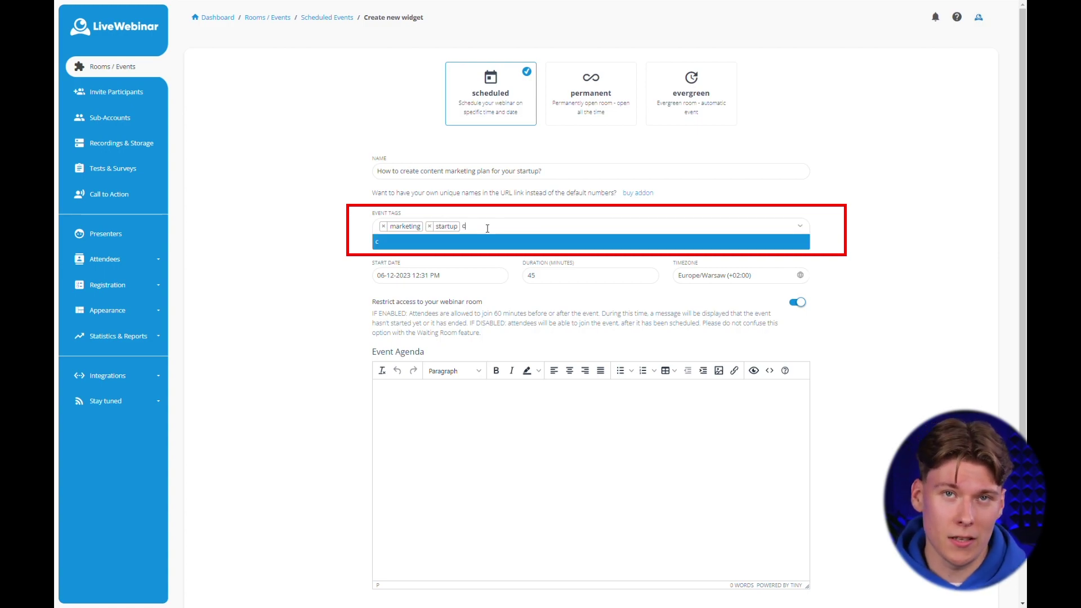
{"action": "type", "text": "ontent marketing"}
{"action": "key", "text": "Return"}
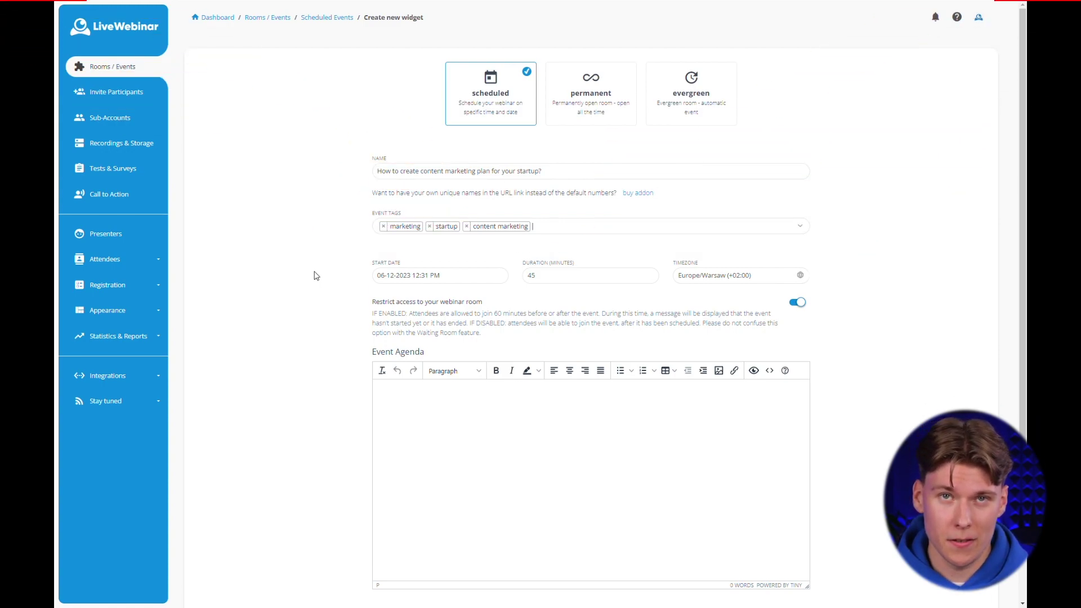
Set the start to June 30 at 12:00, duration 60 minutes, timezone Europe/Rome.
{"action": "left_click", "coordinate": [393, 280]}
{"action": "left_click", "coordinate": [462, 382]}
{"action": "left_click", "coordinate": [560, 320]}
{"action": "left_click", "coordinate": [513, 299]}
{"action": "left_click", "coordinate": [650, 276]}
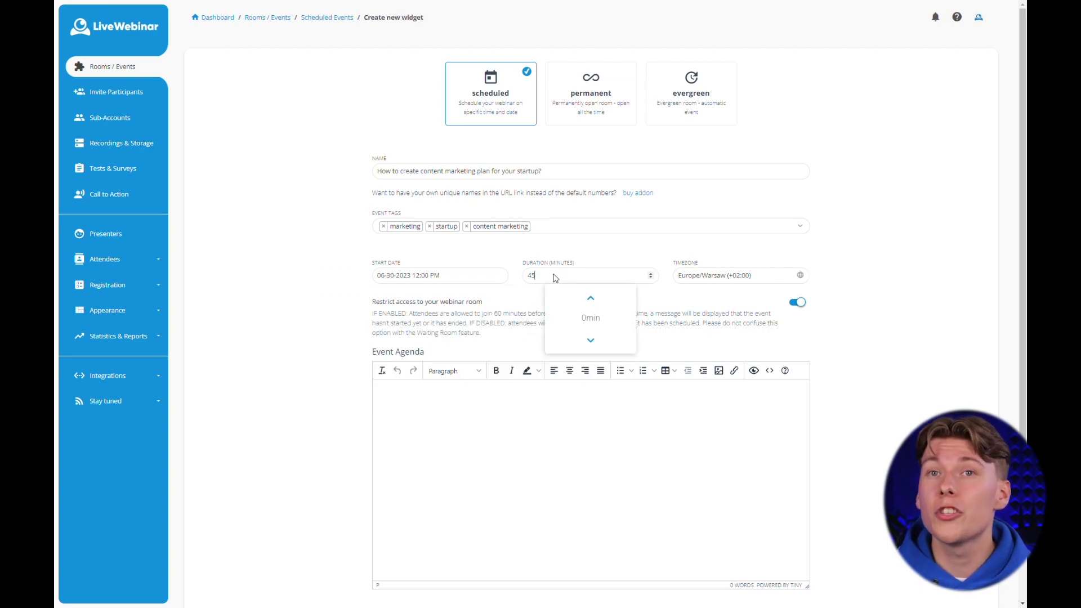
{"action": "left_click", "coordinate": [591, 318]}
{"action": "left_click", "coordinate": [561, 314]}
{"action": "left_click", "coordinate": [701, 282]}
{"action": "left_click", "coordinate": [709, 300]}
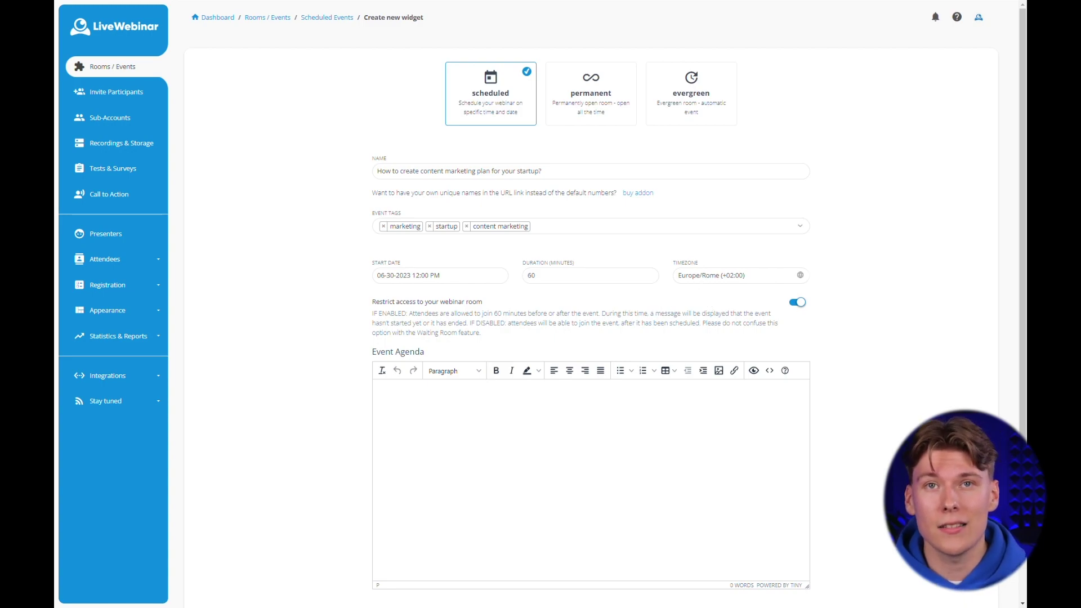
Paste the lead-generation agenda into Event Agenda and create the webinar.
{"action": "left_click", "coordinate": [429, 405]}
{"action": "key", "text": "ctrl+v"}
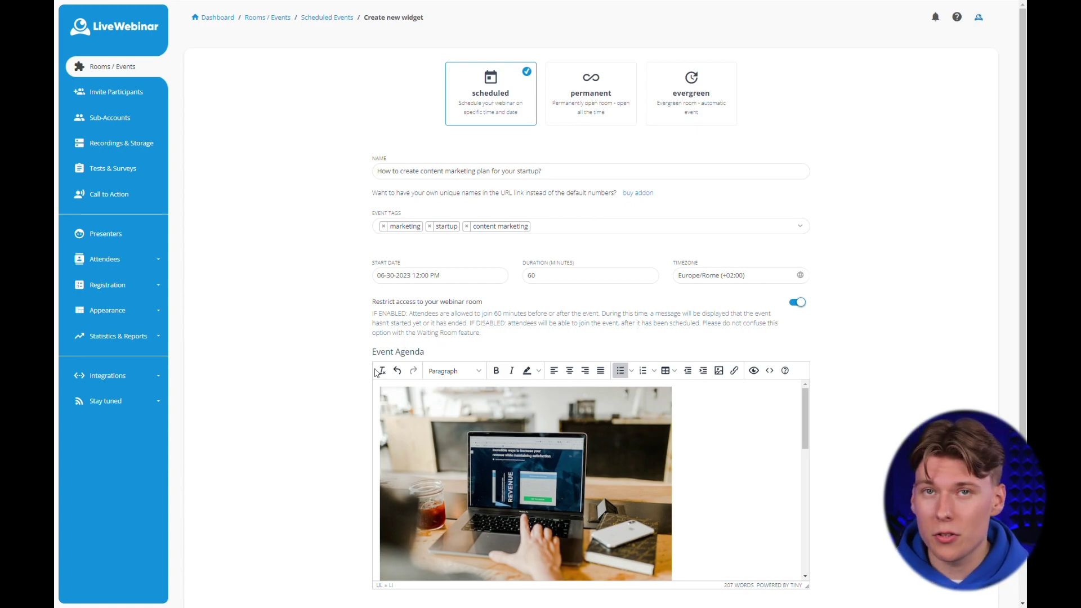
{"action": "scroll", "coordinate": [717, 445], "scroll_direction": "down", "scroll_amount": 5}
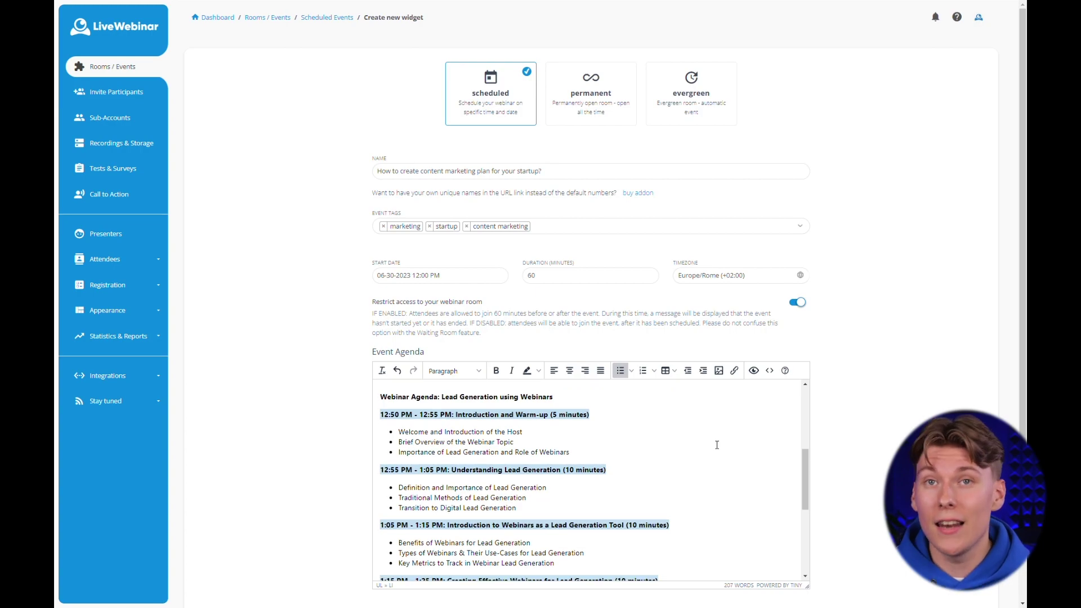
{"action": "scroll", "coordinate": [717, 444], "scroll_direction": "down", "scroll_amount": 2}
{"action": "scroll", "coordinate": [717, 445], "scroll_direction": "down", "scroll_amount": 6}
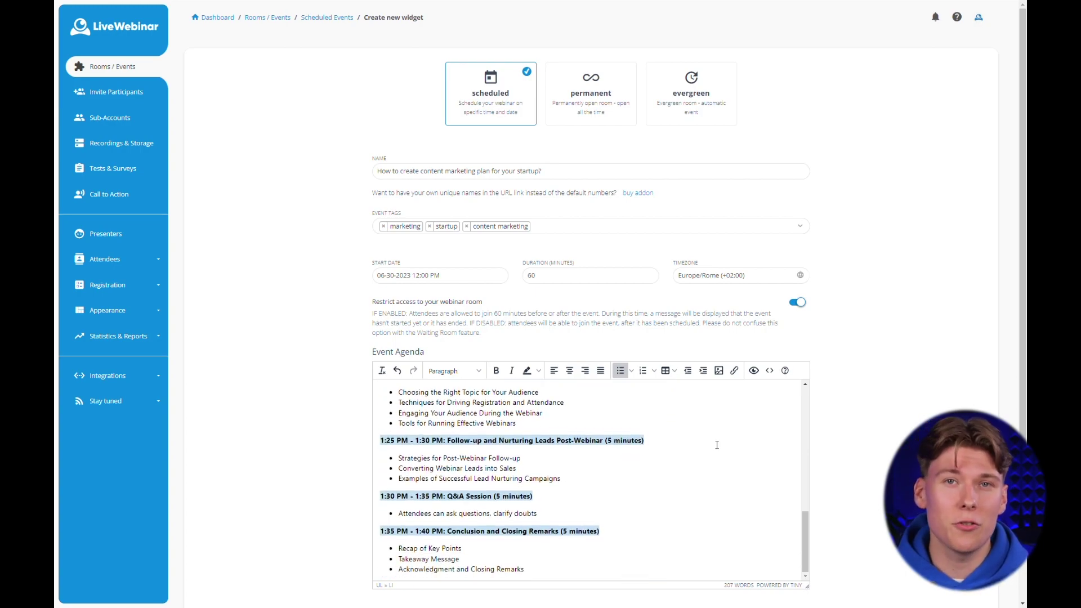
{"action": "scroll", "coordinate": [892, 447], "scroll_direction": "down", "scroll_amount": 3}
{"action": "left_click", "coordinate": [605, 541]}
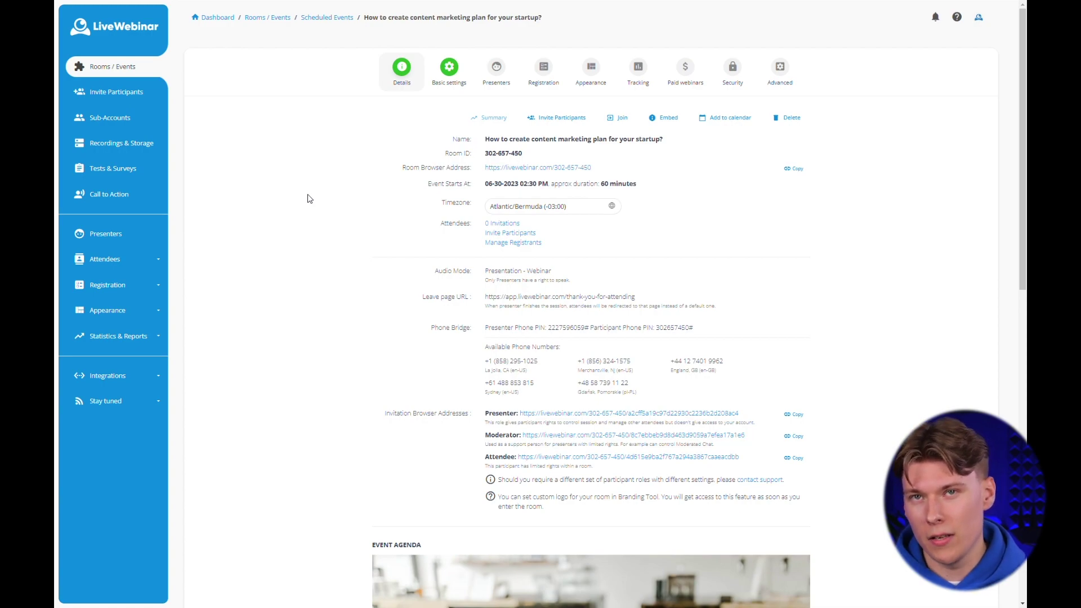
Start a new presenter and upload a photo cropped to a round avatar.
{"action": "left_click", "coordinate": [496, 73]}
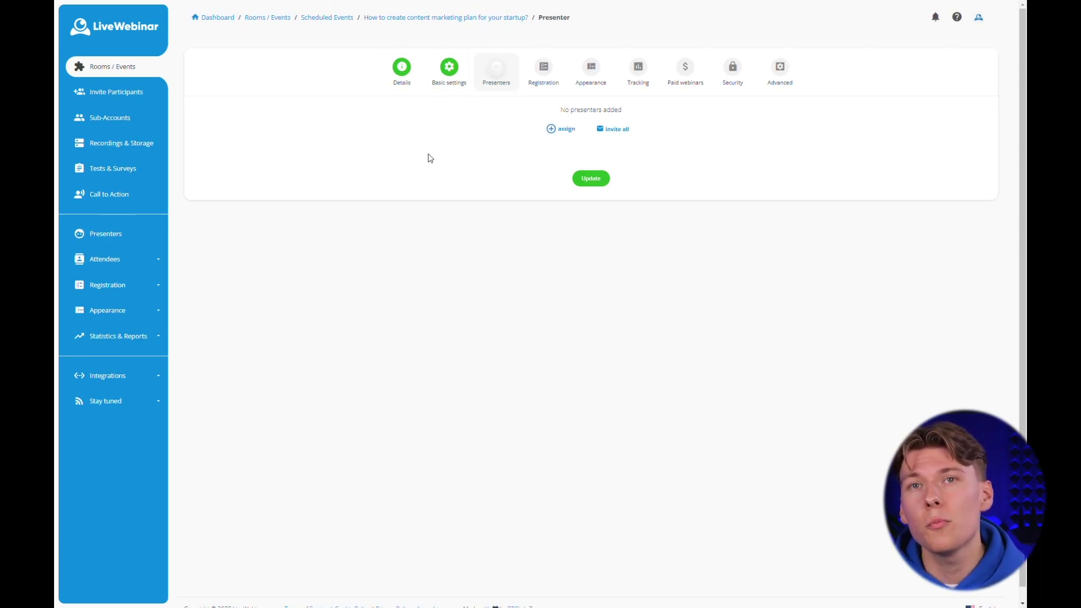
{"action": "left_click", "coordinate": [561, 131]}
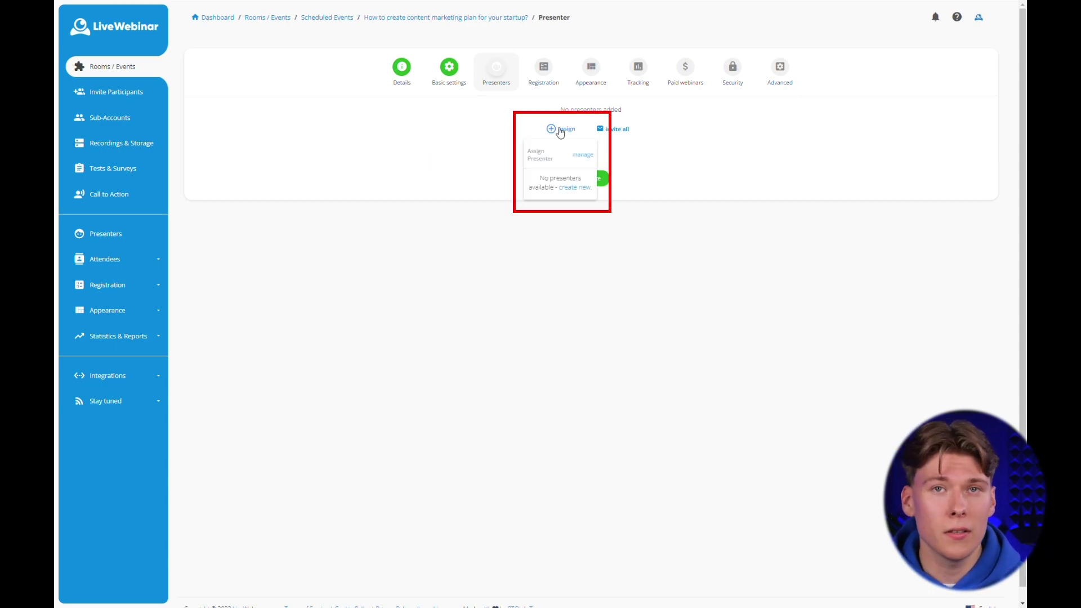
{"action": "left_click", "coordinate": [579, 190]}
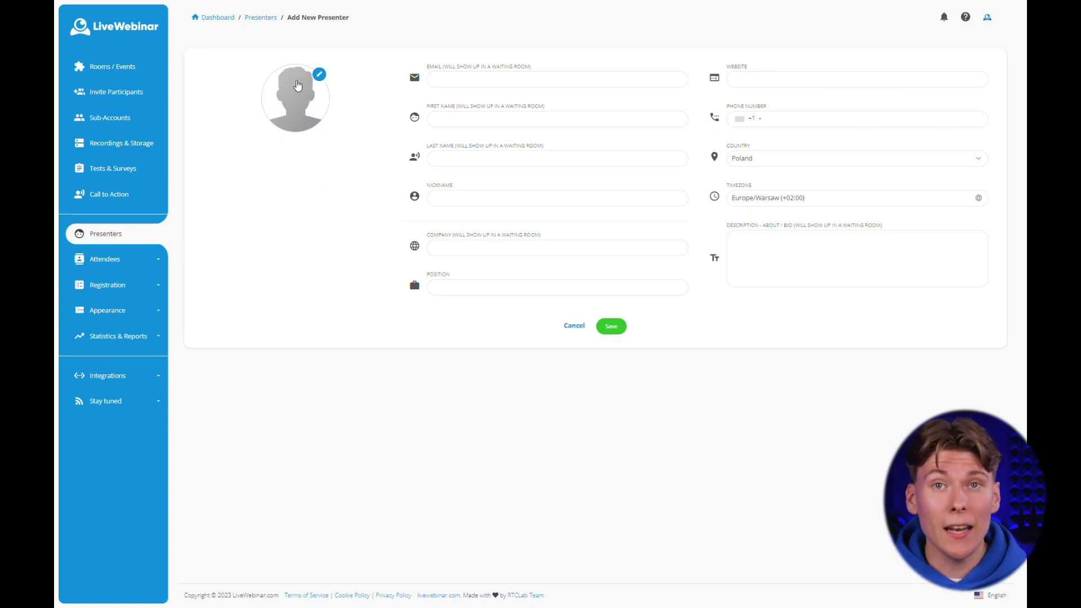
{"action": "left_click", "coordinate": [298, 85]}
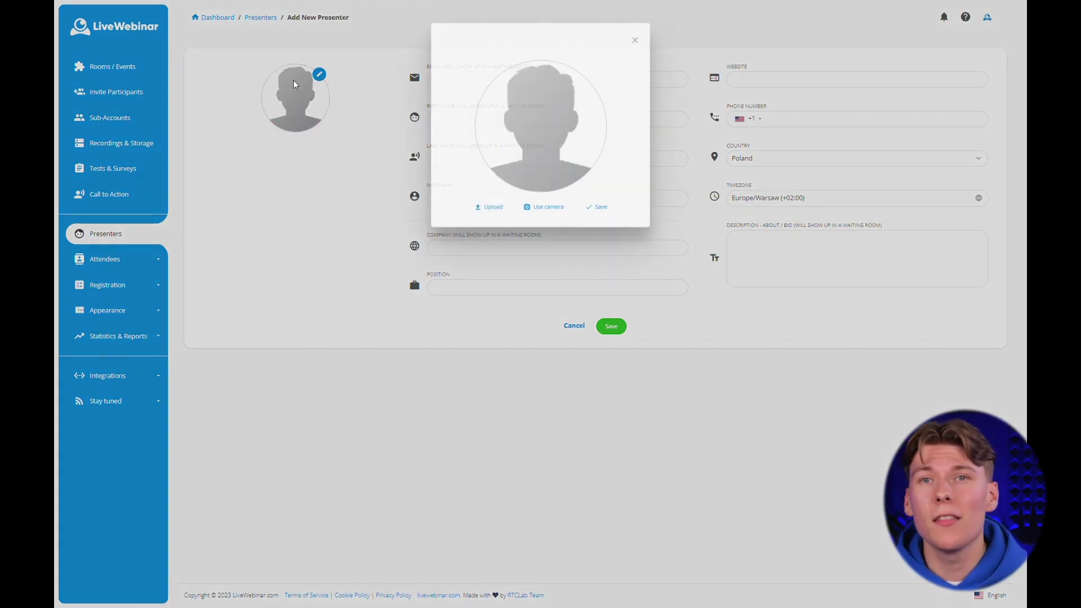
{"action": "left_click", "coordinate": [494, 243]}
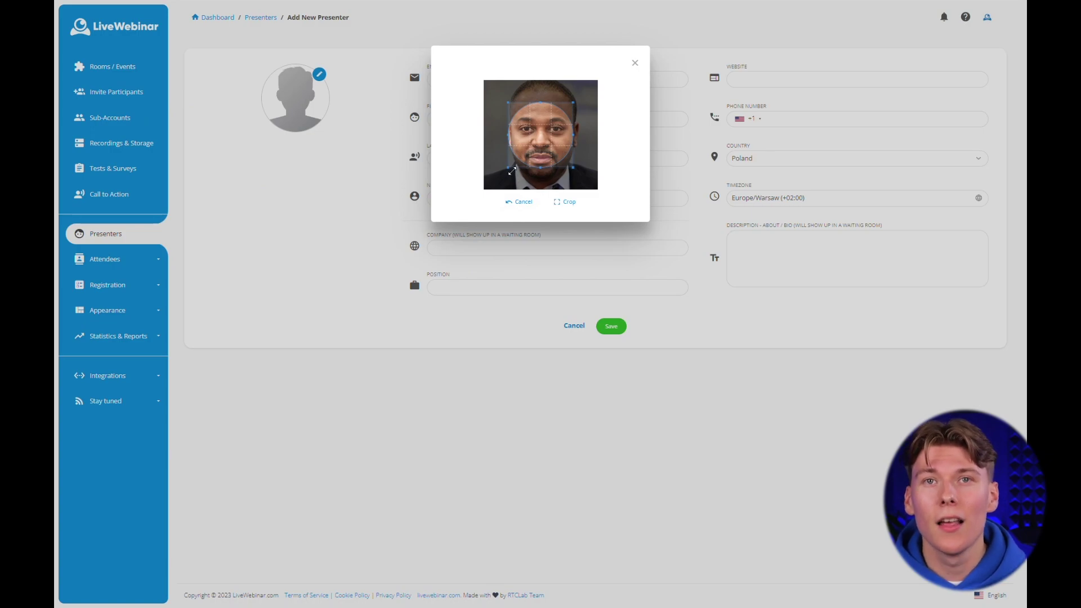
{"action": "left_click_drag", "start_coordinate": [509, 168], "coordinate": [469, 210]}
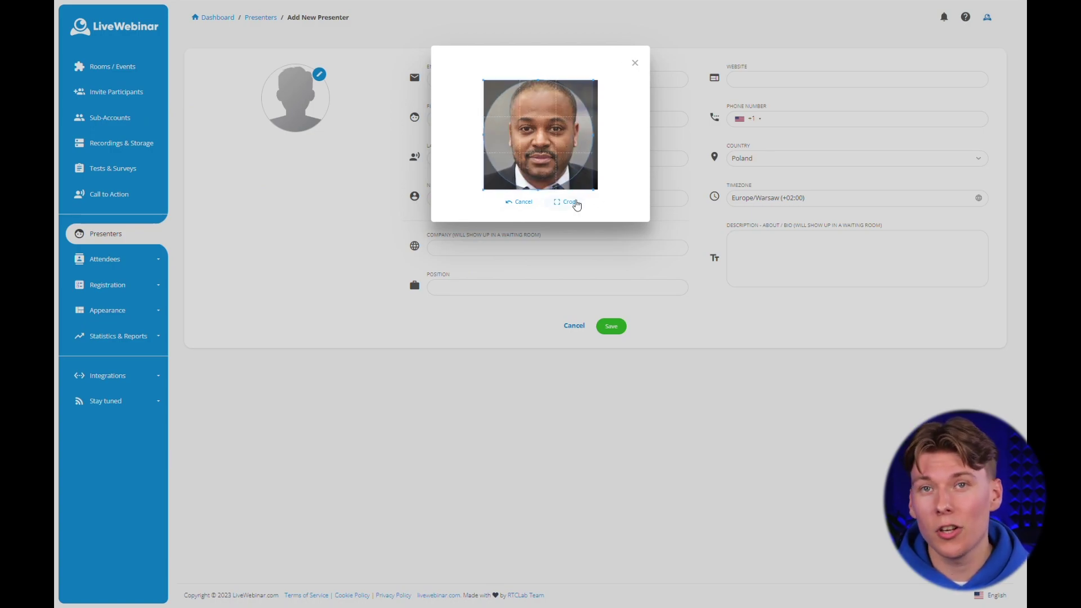
{"action": "left_click", "coordinate": [570, 203]}
{"action": "left_click", "coordinate": [601, 229]}
Enter the presenter's e-mail, first and last name, nickname, position Webinar Marketing Expert and website.
{"action": "left_click", "coordinate": [456, 79]}
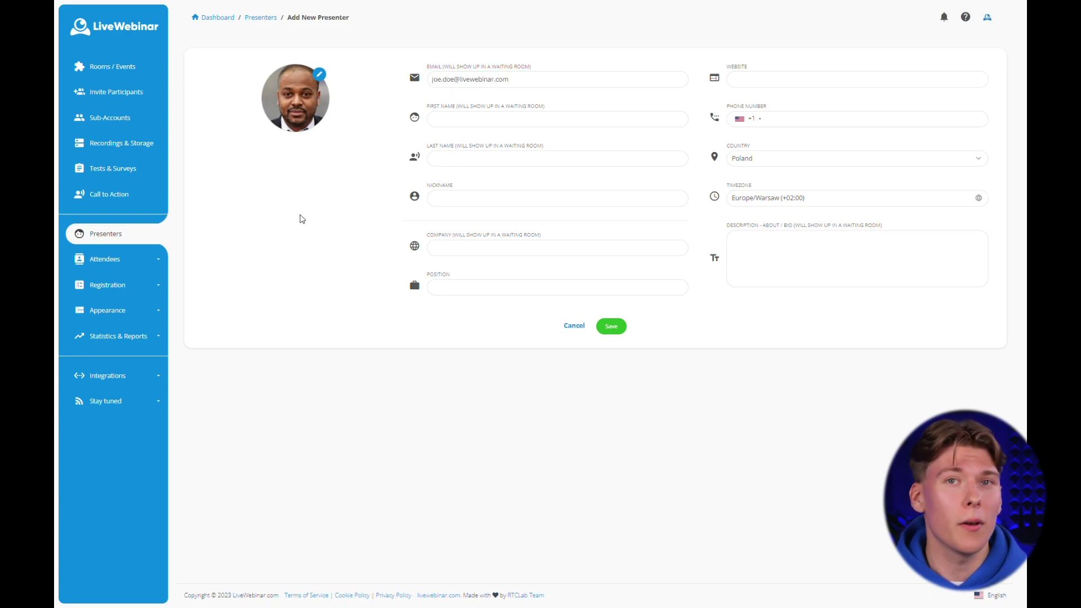
{"action": "key", "text": "Tab"}
{"action": "type", "text": "Joe"}
{"action": "key", "text": "Tab"}
{"action": "type", "text": "Doe"}
{"action": "key", "text": "Tab"}
{"action": "type", "text": "JD"}
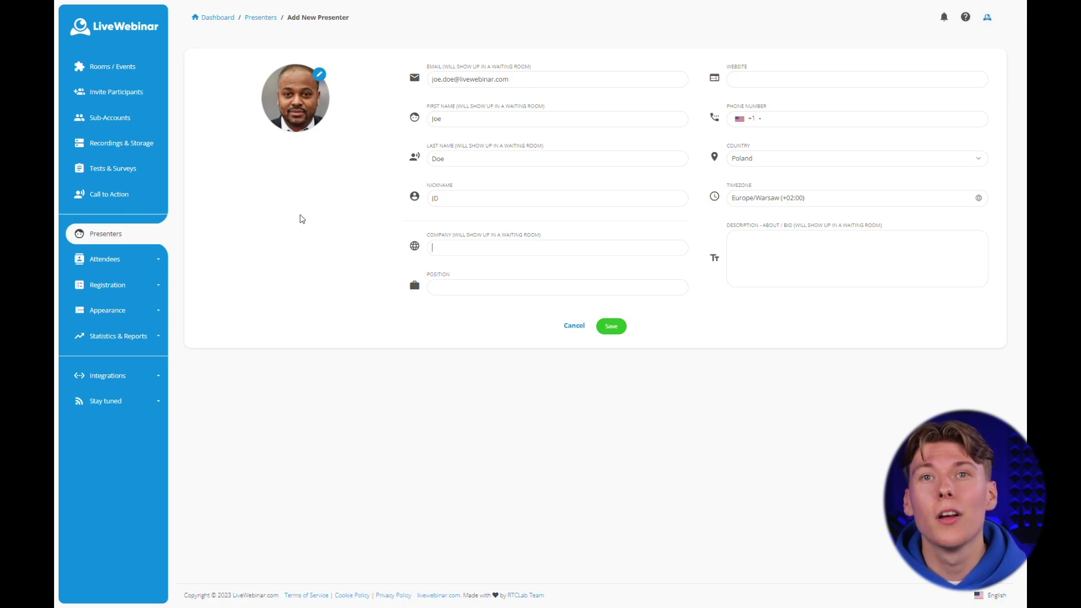
{"action": "type", "text": "LiveWebinar"}
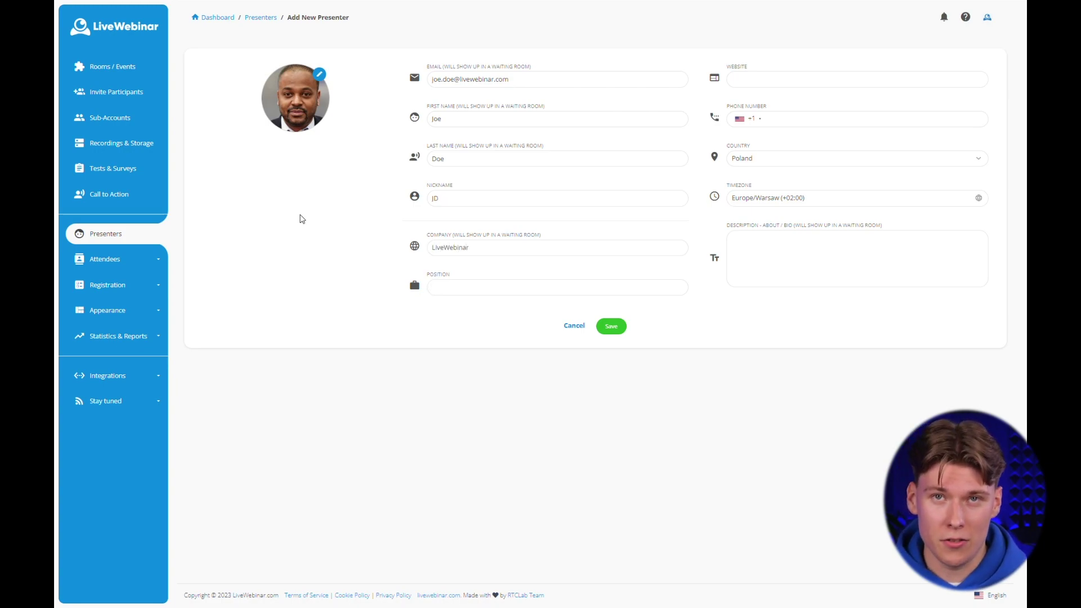
{"action": "key", "text": "Tab"}
{"action": "type", "text": "Webinar Marketing Expert"}
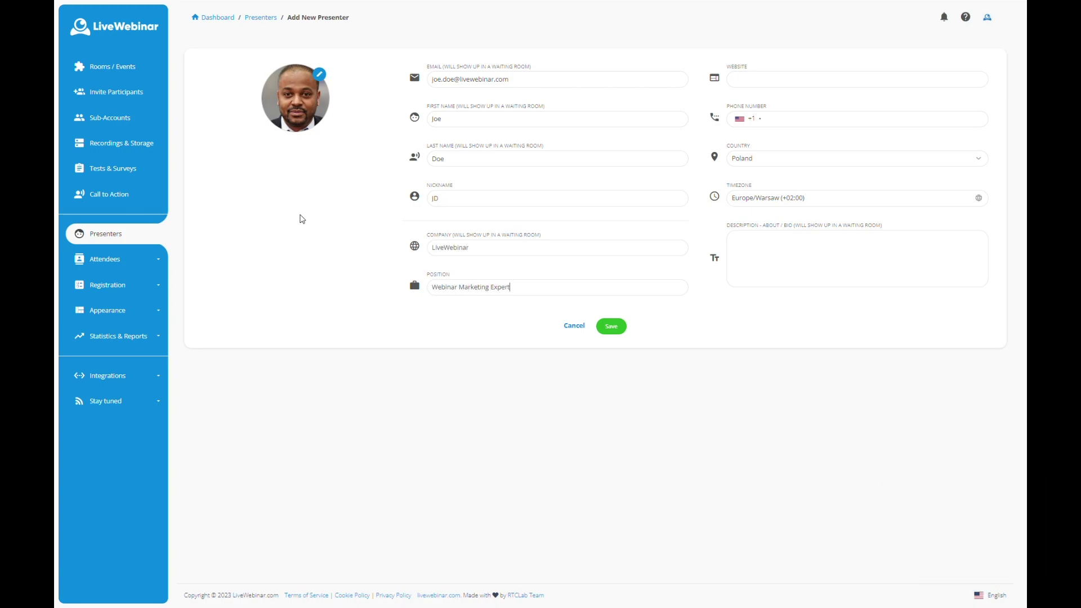
{"action": "type", "text": "https://www.livewebinar.co"}
Add the presenter's phone number, country United States and bio, then save the presenter.
{"action": "left_click", "coordinate": [792, 119]}
{"action": "type", "text": "123456789"}
{"action": "left_click", "coordinate": [742, 161]}
{"action": "type", "text": "united"}
{"action": "key", "text": "Return"}
{"action": "key", "text": "Down"}
{"action": "key", "text": "Down"}
{"action": "key", "text": "Tab"}
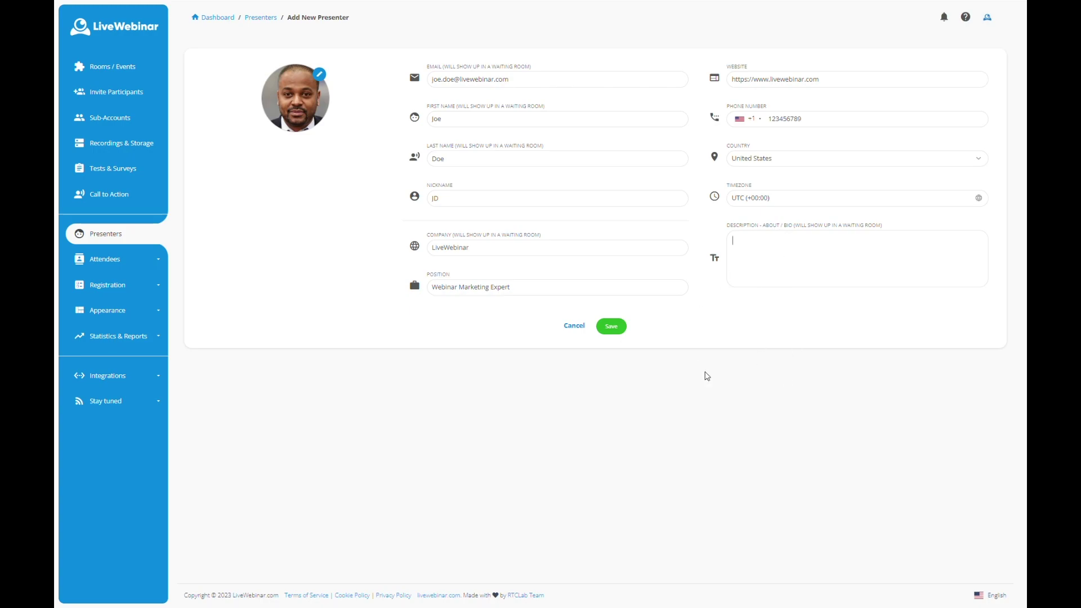
{"action": "type", "text": "Joe is our Webinar Marketing Expert. He know"}
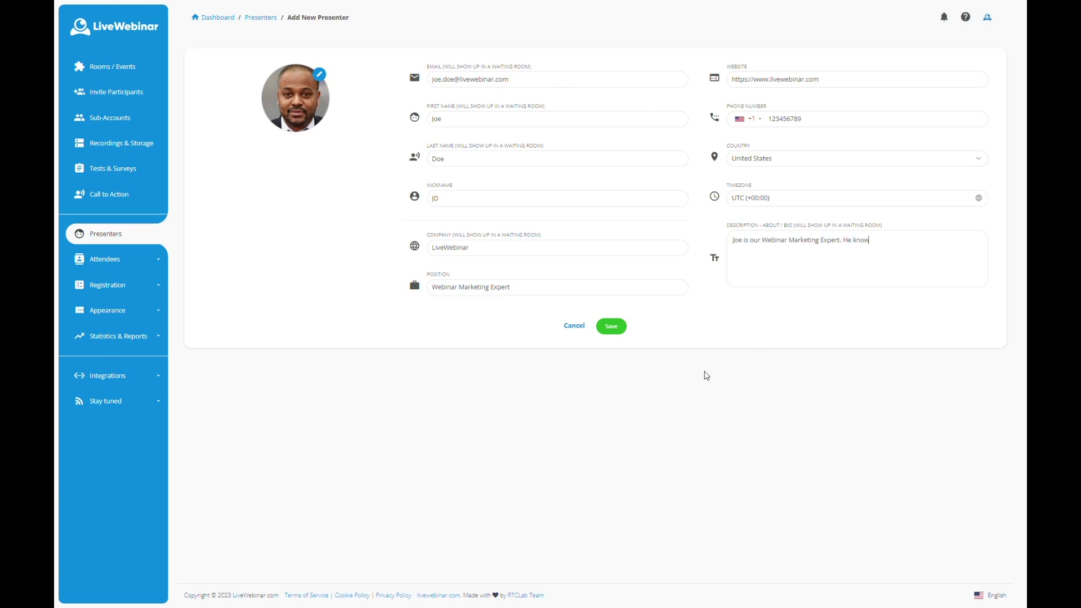
{"action": "type", "text": "s almost everything about content creation"}
{"action": "left_click", "coordinate": [611, 326]}
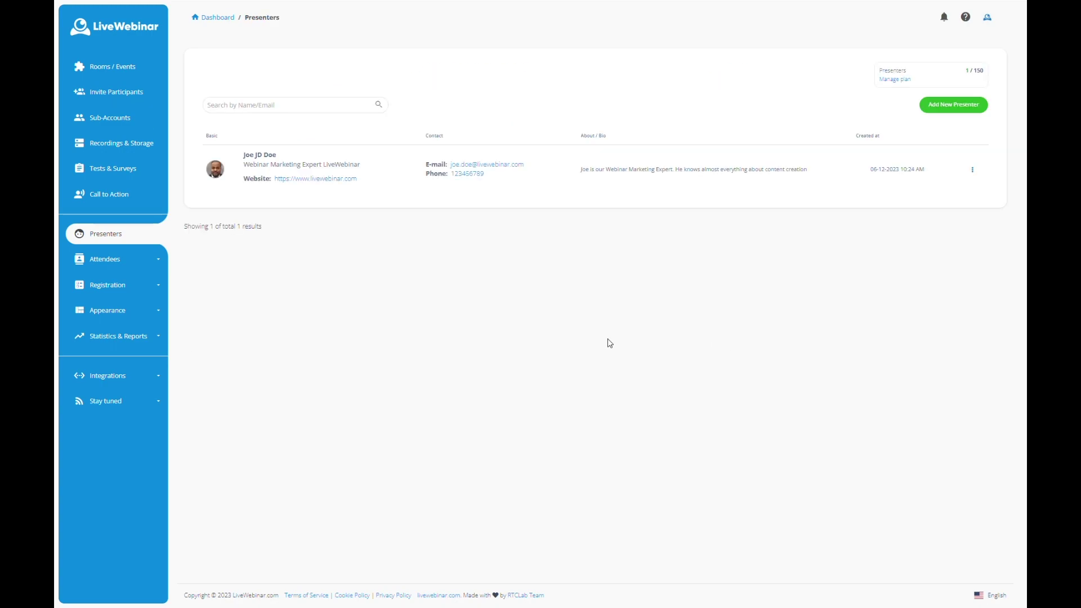
Assign the Webinar Marketing Expert presenter to the event and save the assignment.
{"action": "left_click", "coordinate": [115, 59]}
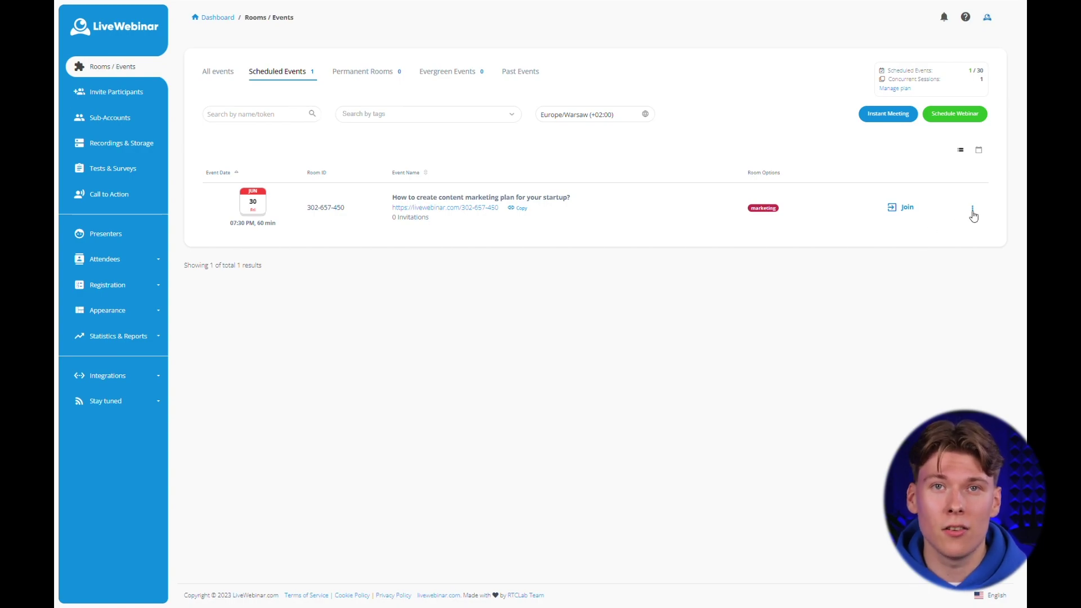
{"action": "left_click", "coordinate": [973, 211]}
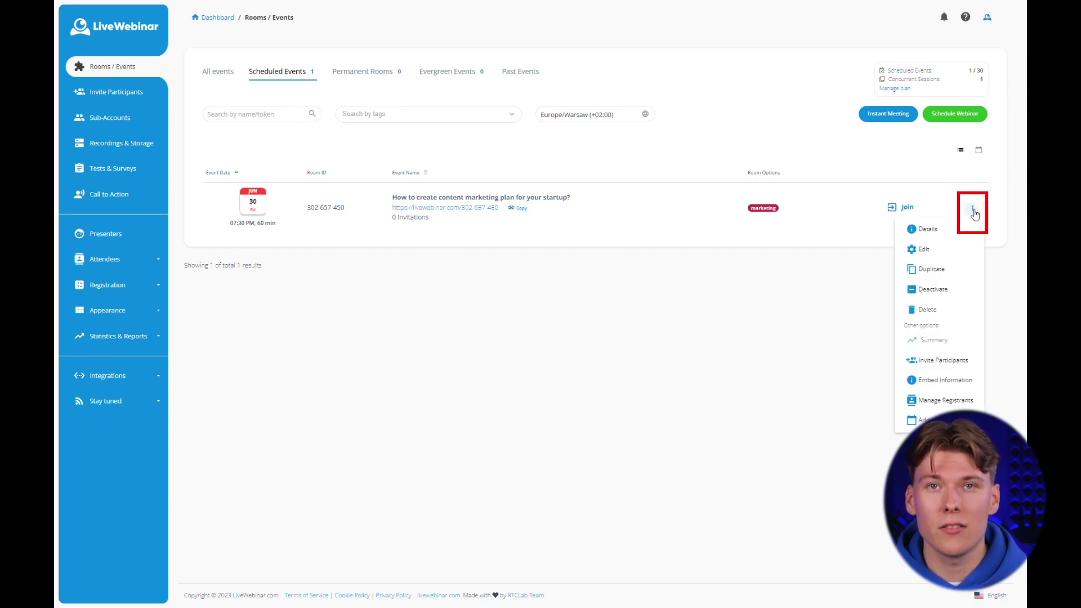
{"action": "left_click", "coordinate": [956, 254]}
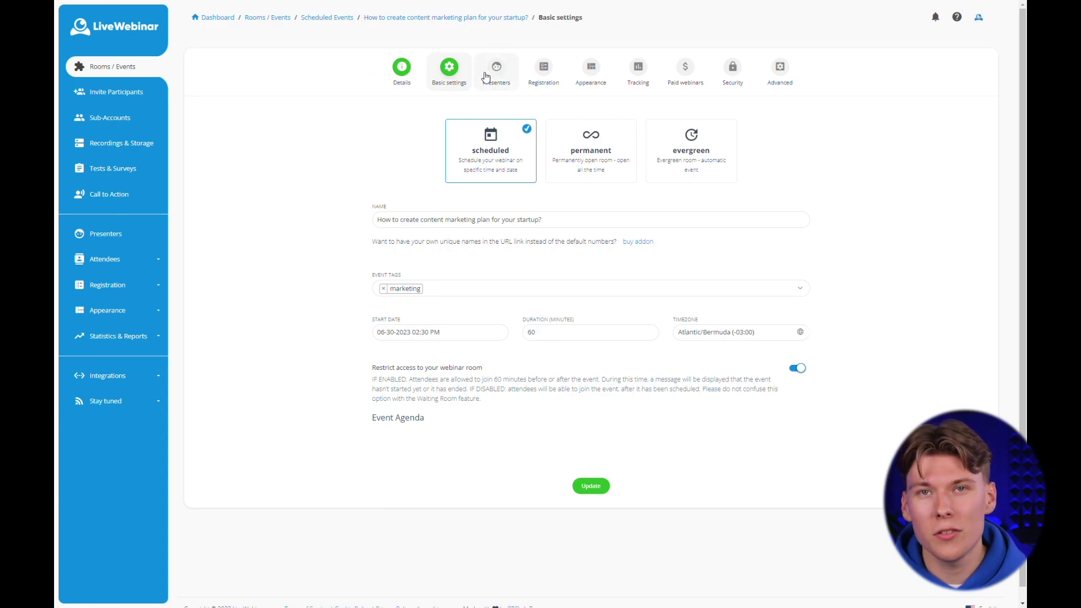
{"action": "left_click", "coordinate": [501, 70]}
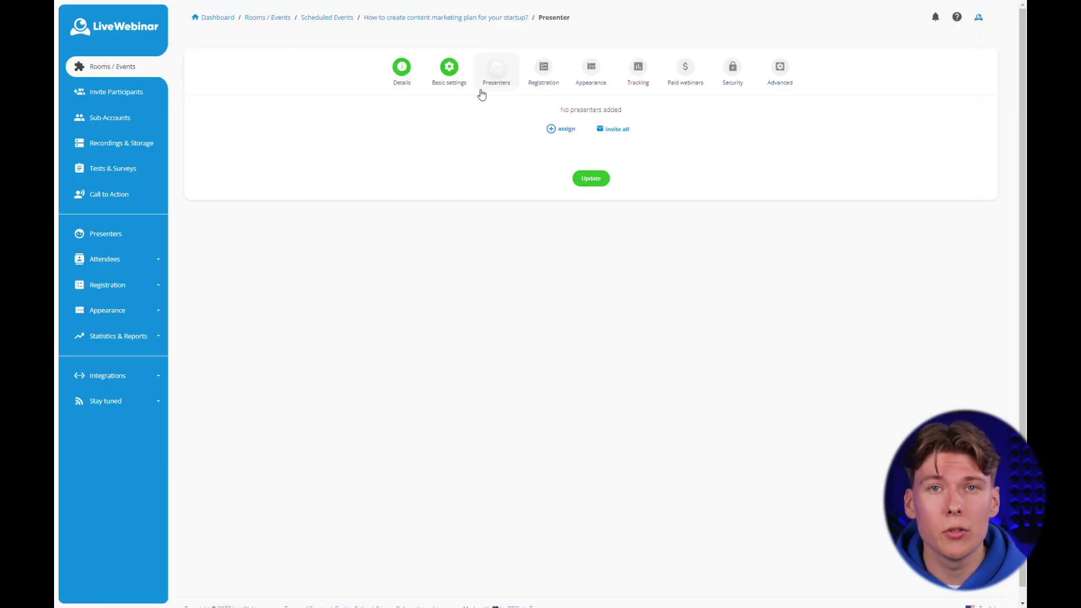
{"action": "left_click", "coordinate": [573, 135]}
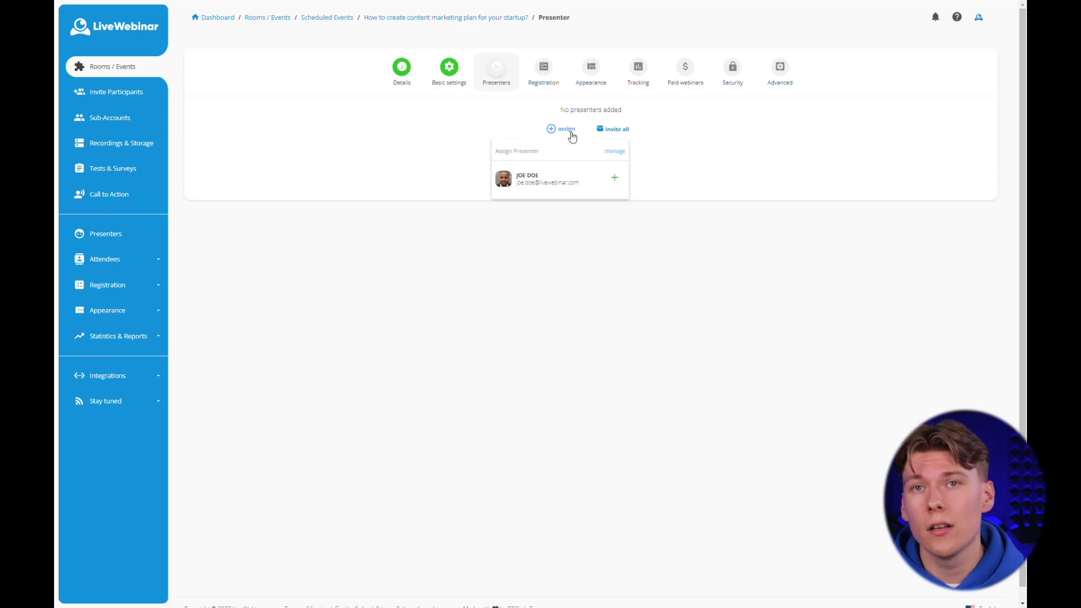
{"action": "left_click", "coordinate": [536, 181]}
{"action": "left_click", "coordinate": [594, 338]}
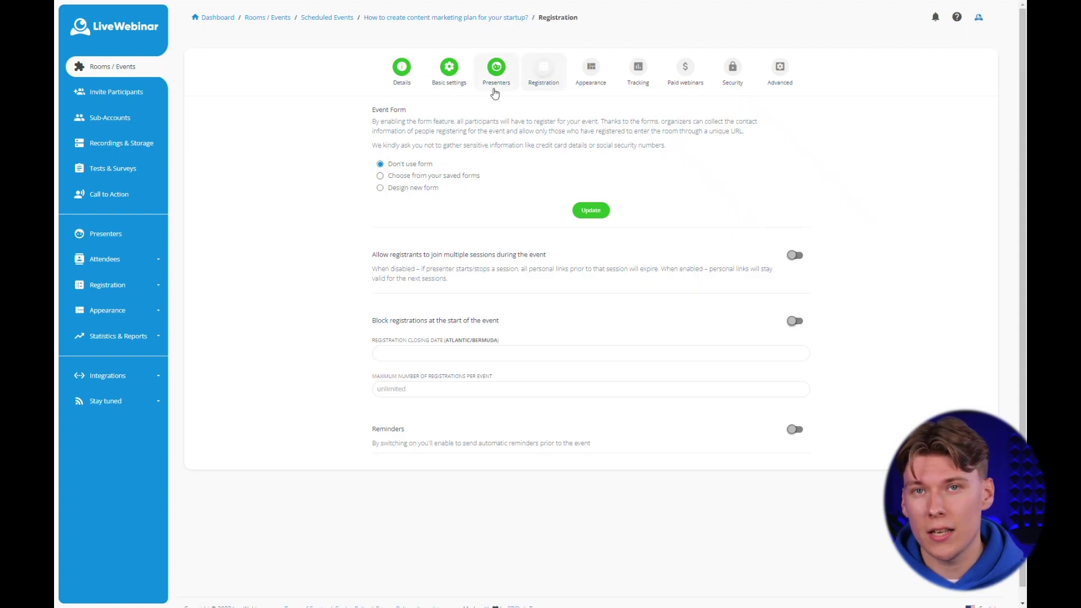
Design a new form 'Content marketing - lead generation' with a Name field above E-mail.
{"action": "left_click", "coordinate": [403, 189]}
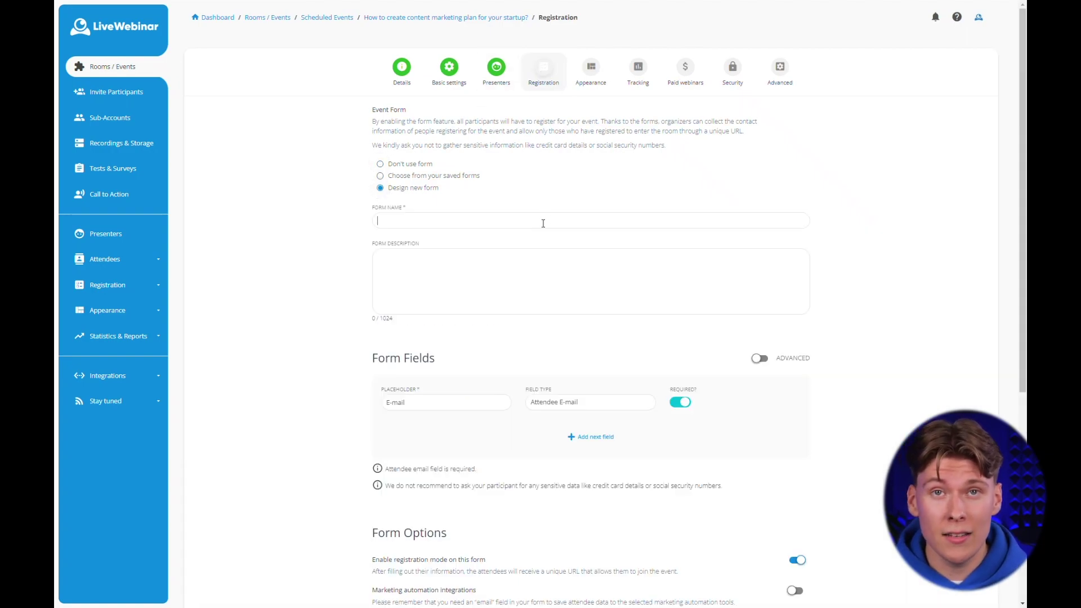
{"action": "type", "text": "Content marketing - lead generation"}
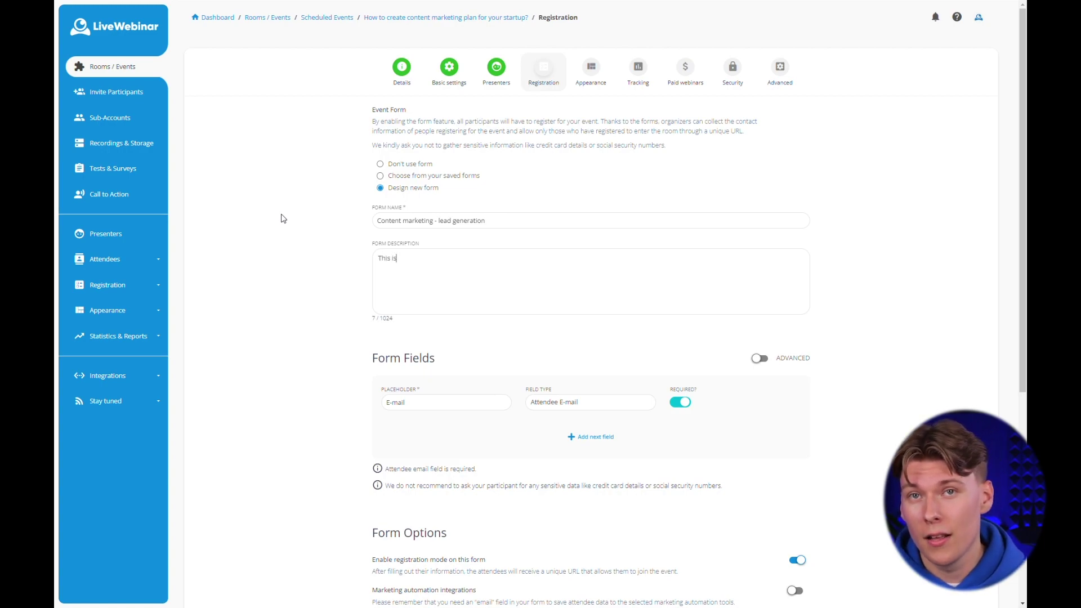
{"action": "type", "text": "form for top of the funnel"}
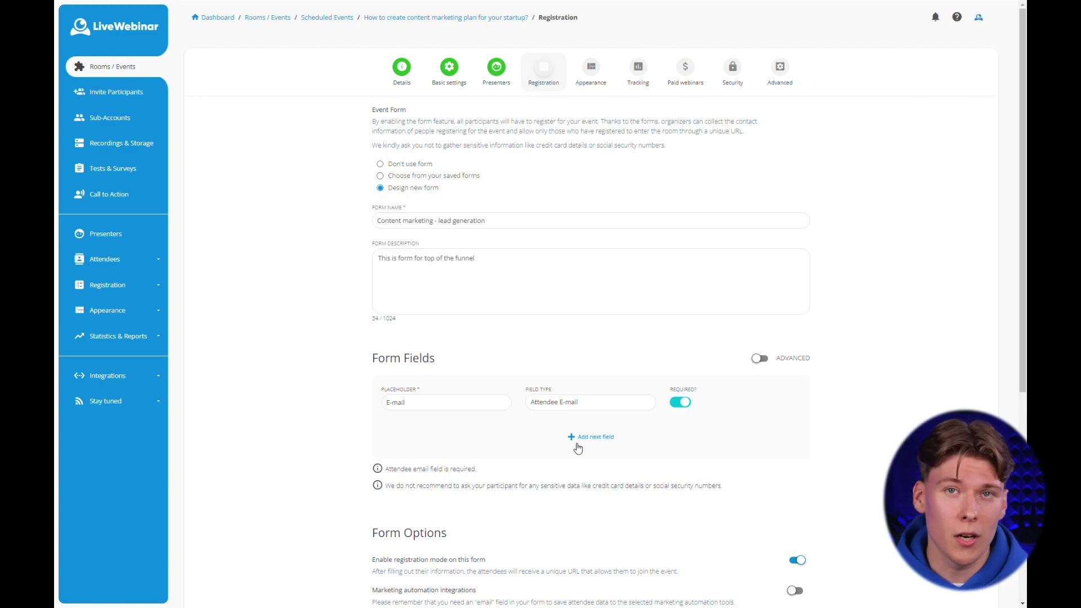
{"action": "left_click", "coordinate": [602, 438]}
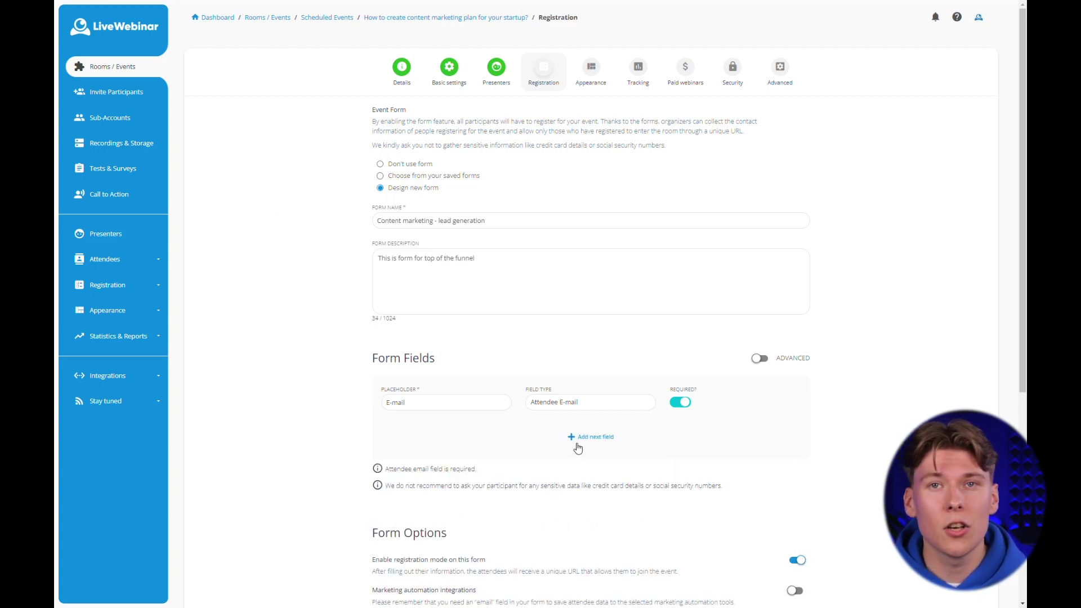
{"action": "left_click", "coordinate": [601, 438]}
{"action": "left_click", "coordinate": [460, 444]}
{"action": "type", "text": "Name"}
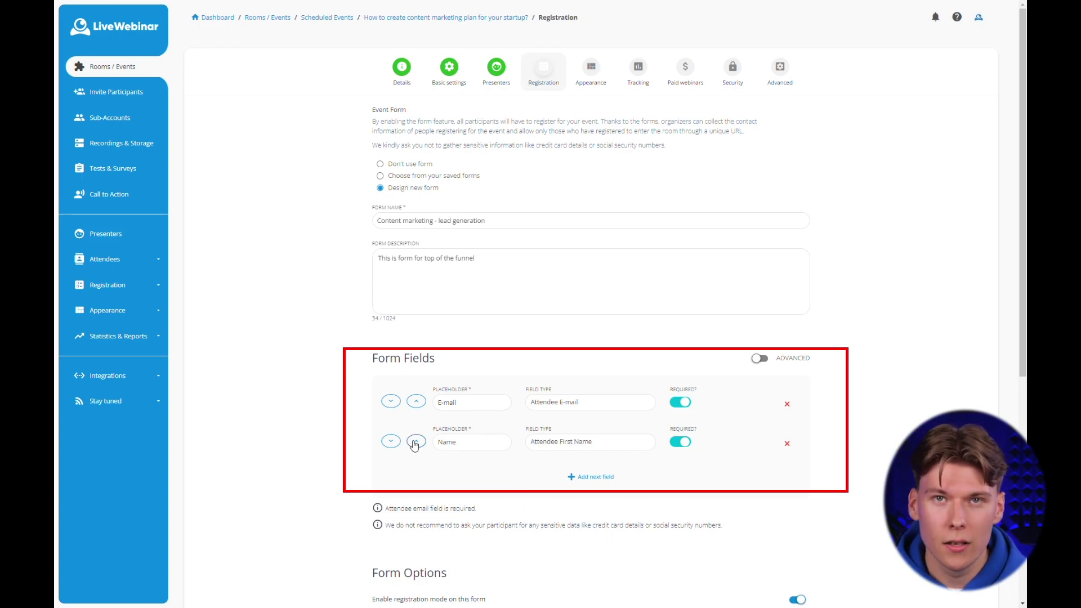
{"action": "left_click", "coordinate": [416, 442]}
Add an optional Phone field and save the registration form.
{"action": "left_click", "coordinate": [591, 477]}
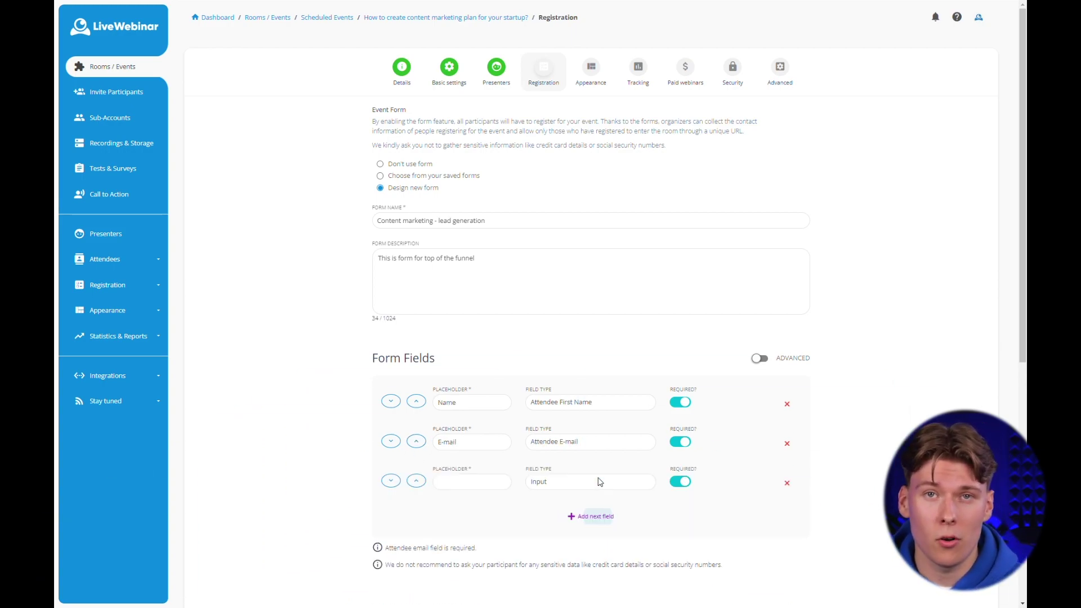
{"action": "left_click", "coordinate": [470, 482]}
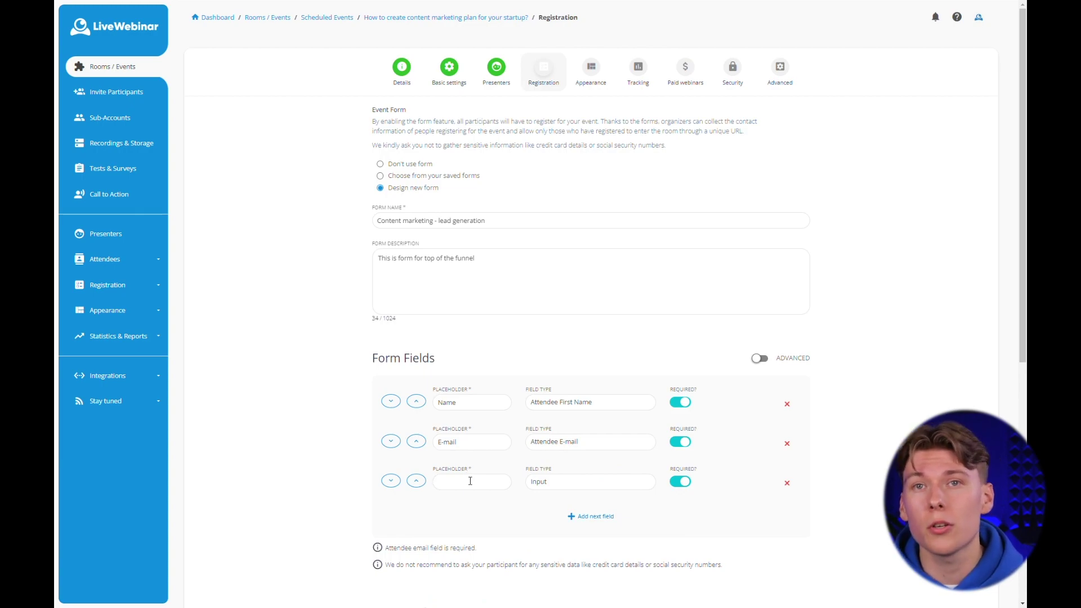
{"action": "type", "text": "Phone"}
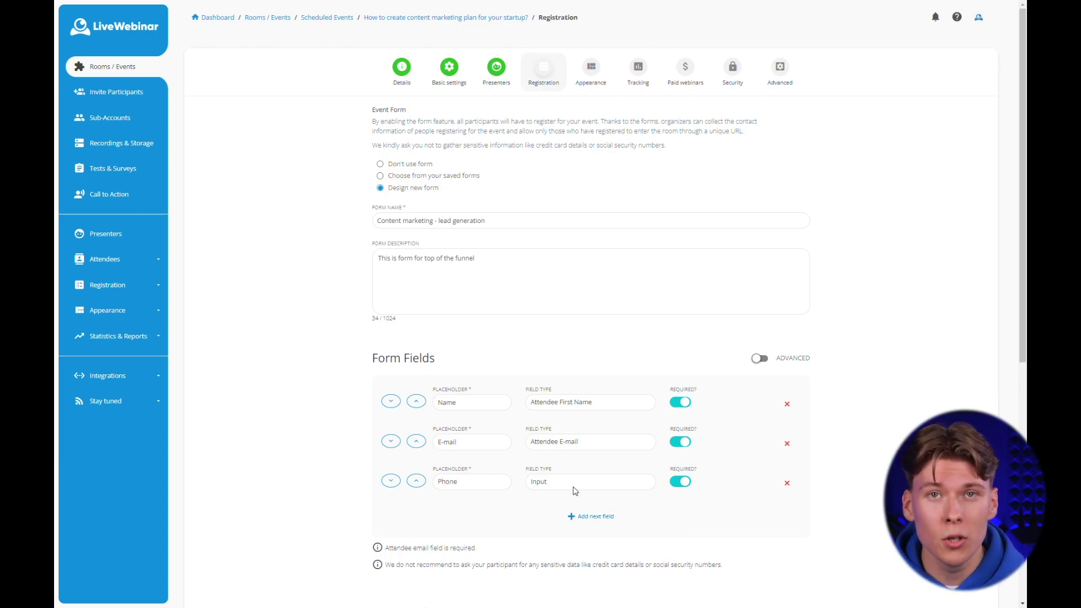
{"action": "left_click", "coordinate": [689, 486]}
{"action": "scroll", "coordinate": [713, 484], "scroll_direction": "down", "scroll_amount": 3}
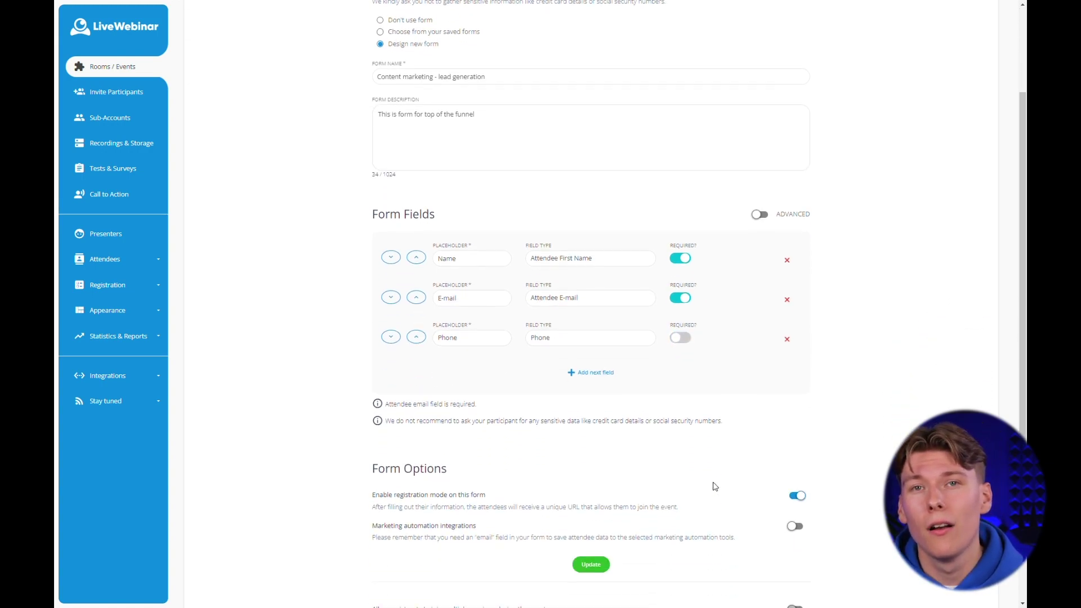
{"action": "scroll", "coordinate": [710, 488], "scroll_direction": "down", "scroll_amount": 2}
{"action": "left_click", "coordinate": [592, 456]}
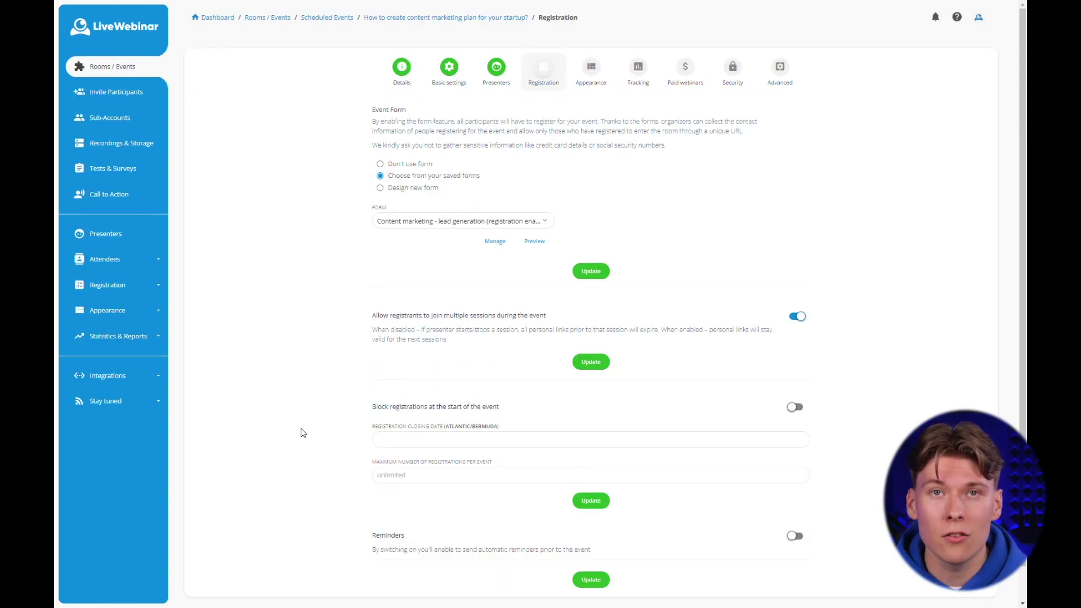
Close registration on 06-29-2023 and cap it at 75 registrations.
{"action": "scroll", "coordinate": [302, 434], "scroll_direction": "down", "scroll_amount": 1}
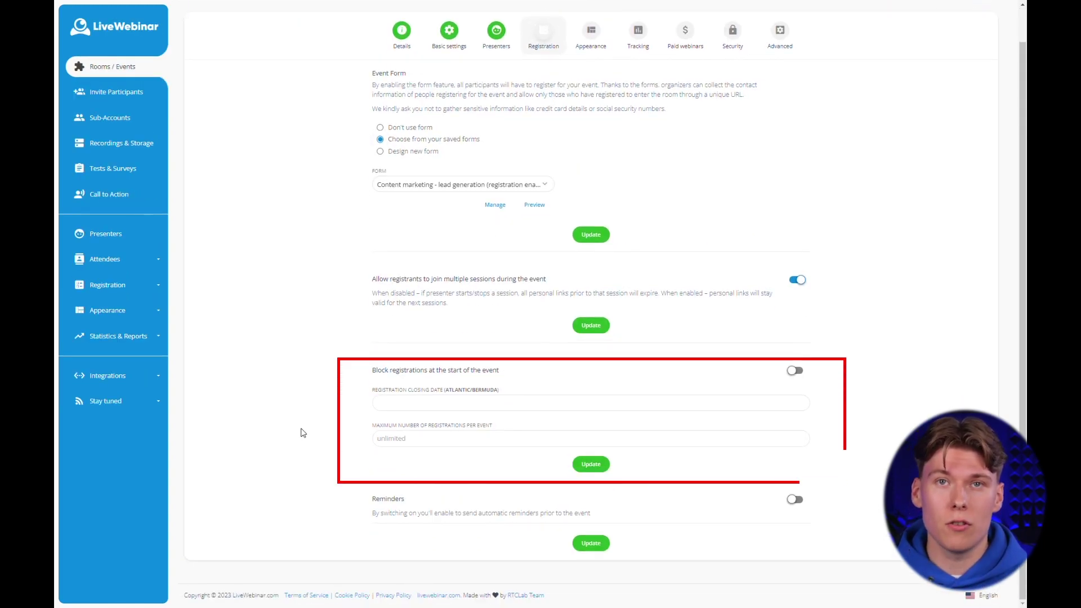
{"action": "left_click", "coordinate": [417, 402]}
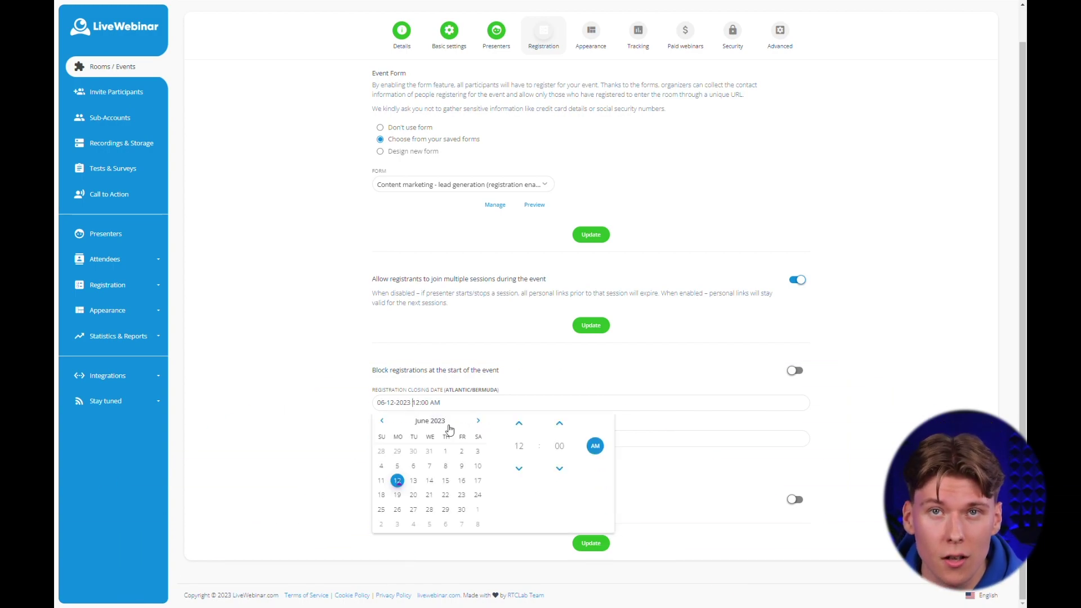
{"action": "left_click", "coordinate": [445, 509]}
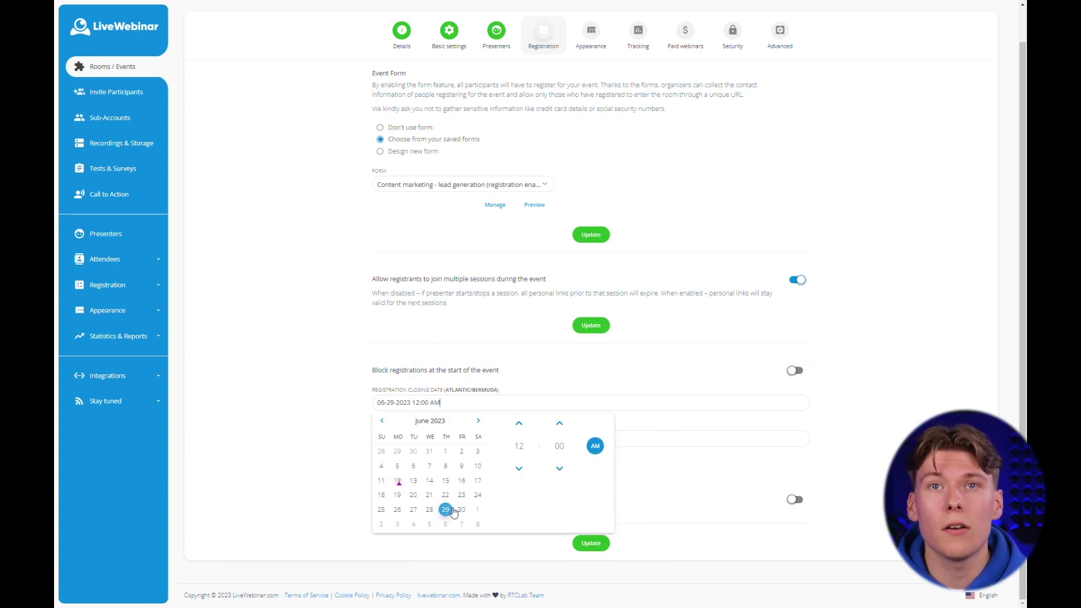
{"action": "left_click", "coordinate": [678, 482]}
{"action": "left_click", "coordinate": [432, 439]}
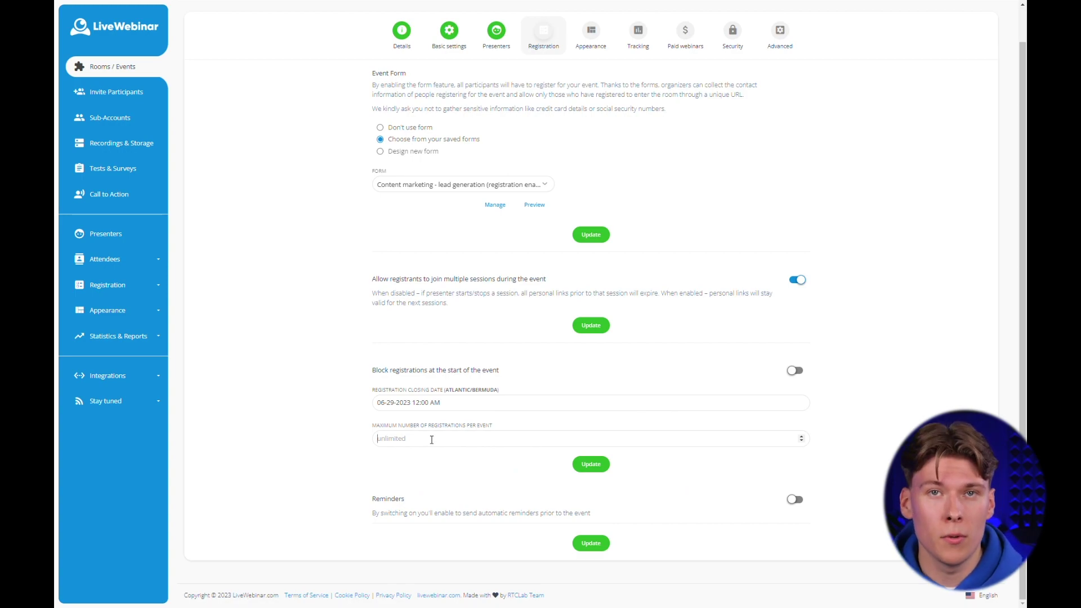
{"action": "type", "text": "75"}
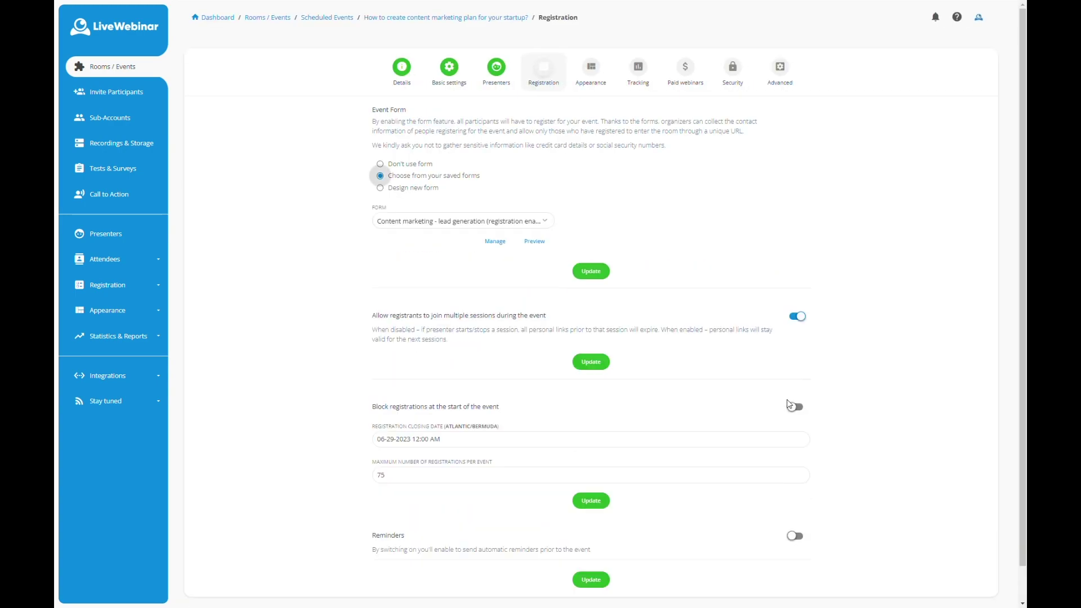
Turn on email reminders, add a second one 1 day before, and save.
{"action": "scroll", "coordinate": [730, 461], "scroll_direction": "down", "scroll_amount": 1}
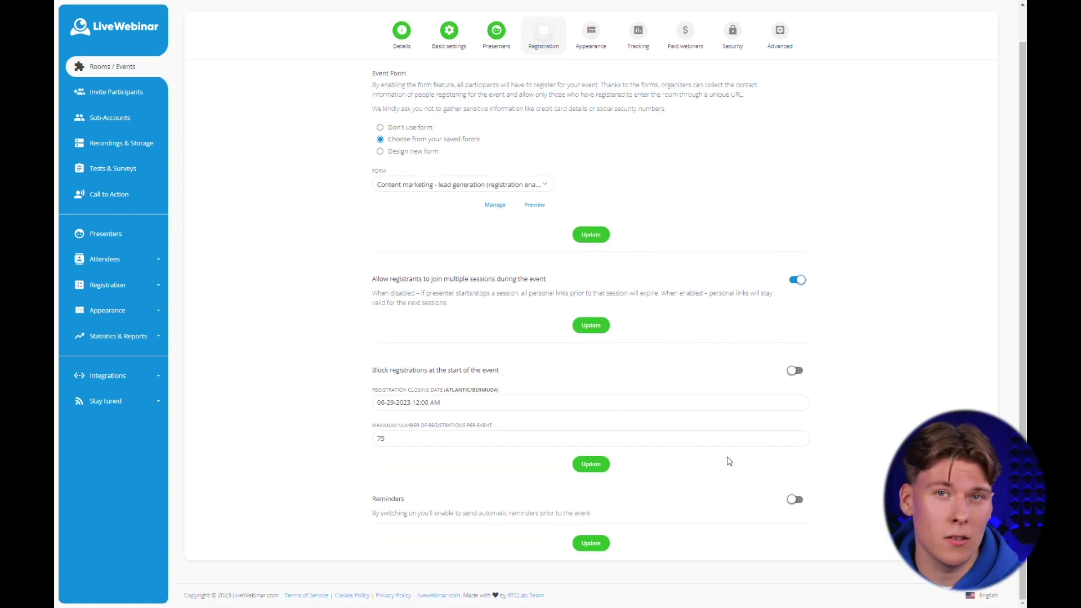
{"action": "left_click", "coordinate": [796, 502]}
{"action": "scroll", "coordinate": [733, 486], "scroll_direction": "down", "scroll_amount": 3}
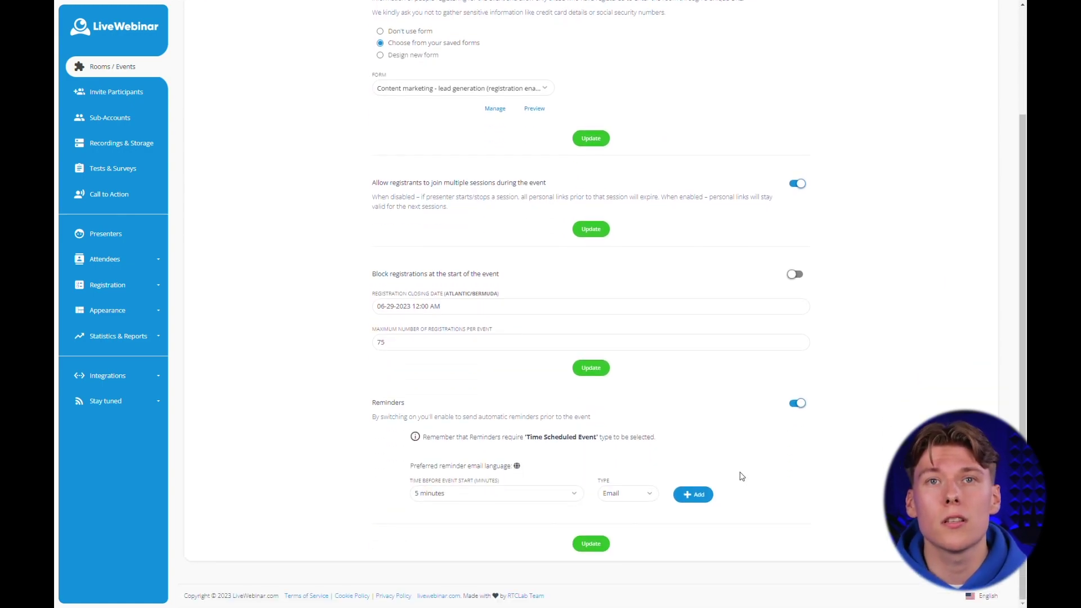
{"action": "left_click", "coordinate": [695, 494]}
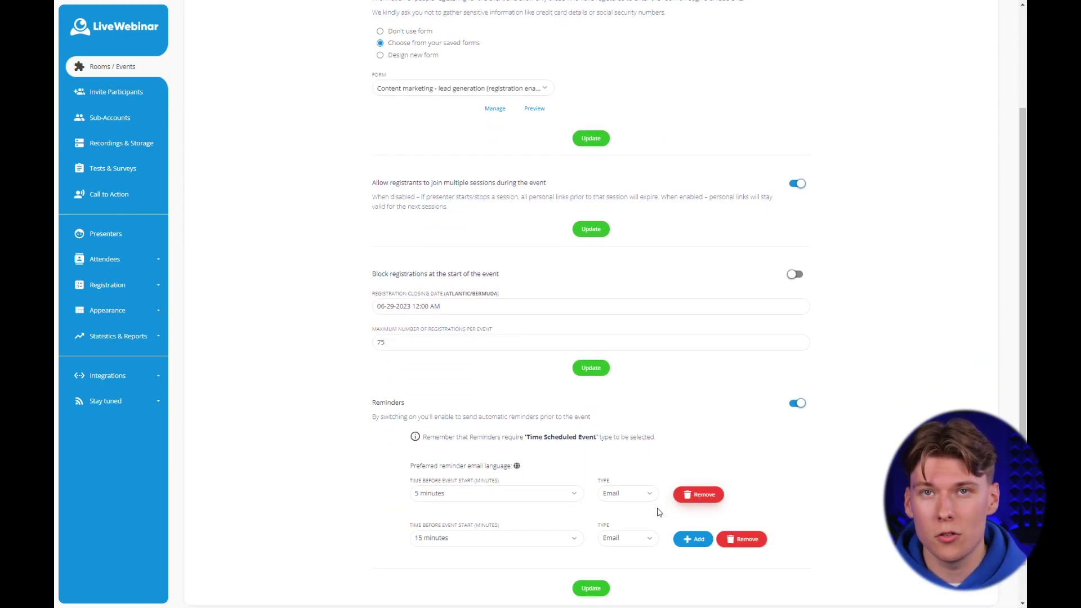
{"action": "left_click", "coordinate": [506, 539]}
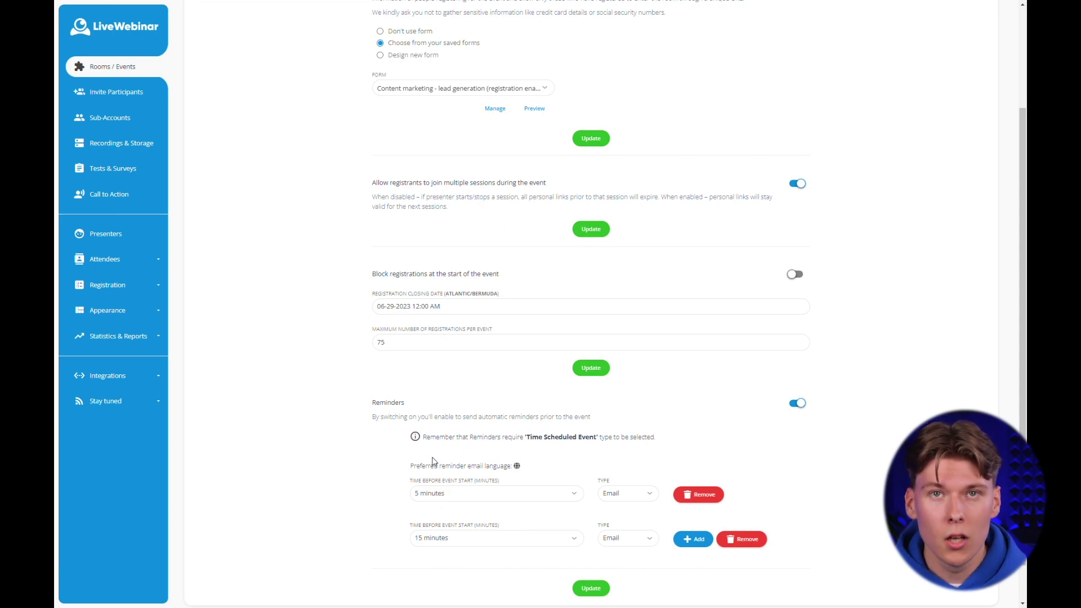
{"action": "left_click", "coordinate": [435, 462]}
{"action": "left_click", "coordinate": [591, 590]}
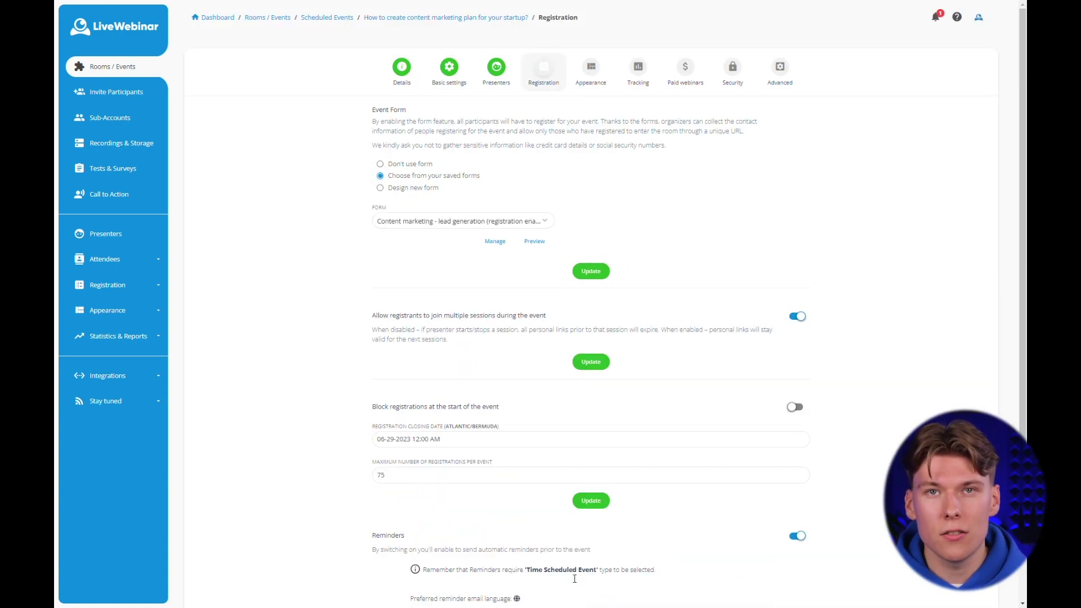
{"action": "scroll", "coordinate": [572, 563], "scroll_direction": "down", "scroll_amount": 5}
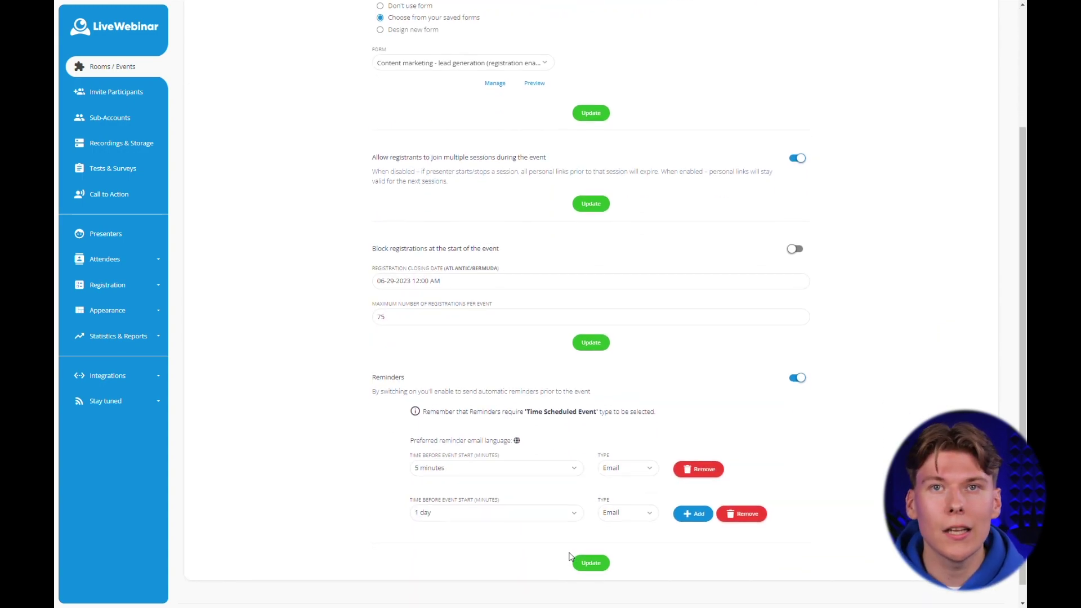
{"action": "scroll", "coordinate": [567, 553], "scroll_direction": "up", "scroll_amount": 5}
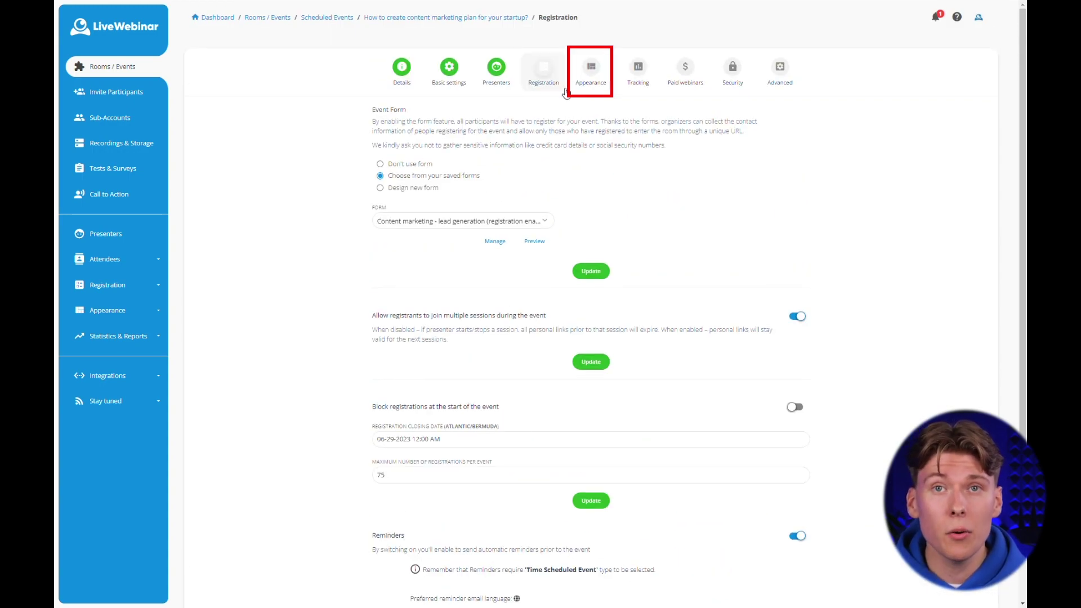
Create a registration page template named 'Registration page - no1' and compare the layout schemas.
{"action": "left_click", "coordinate": [586, 79]}
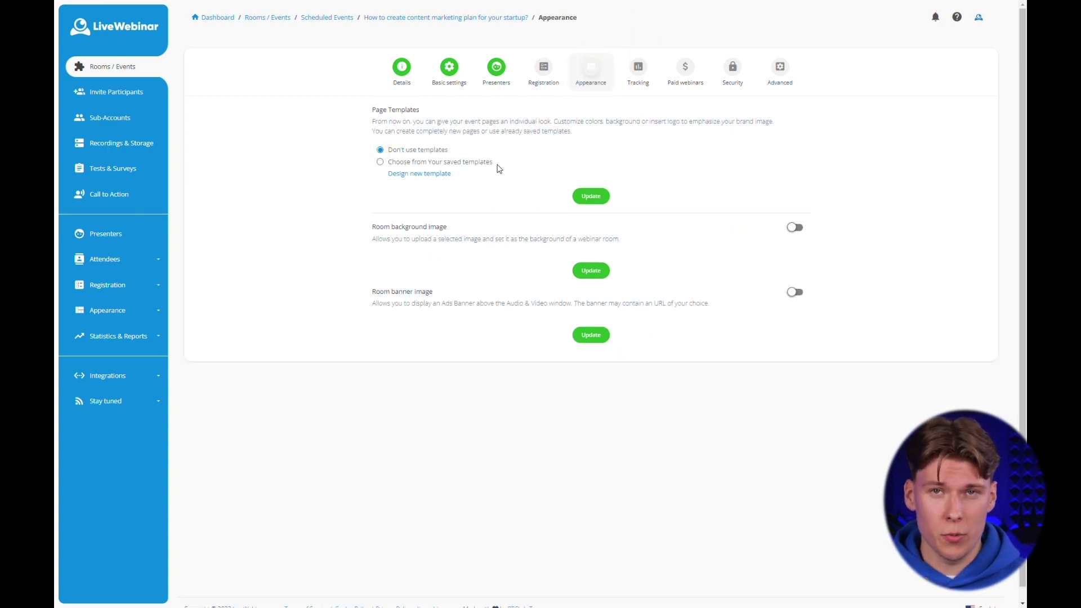
{"action": "left_click", "coordinate": [447, 175]}
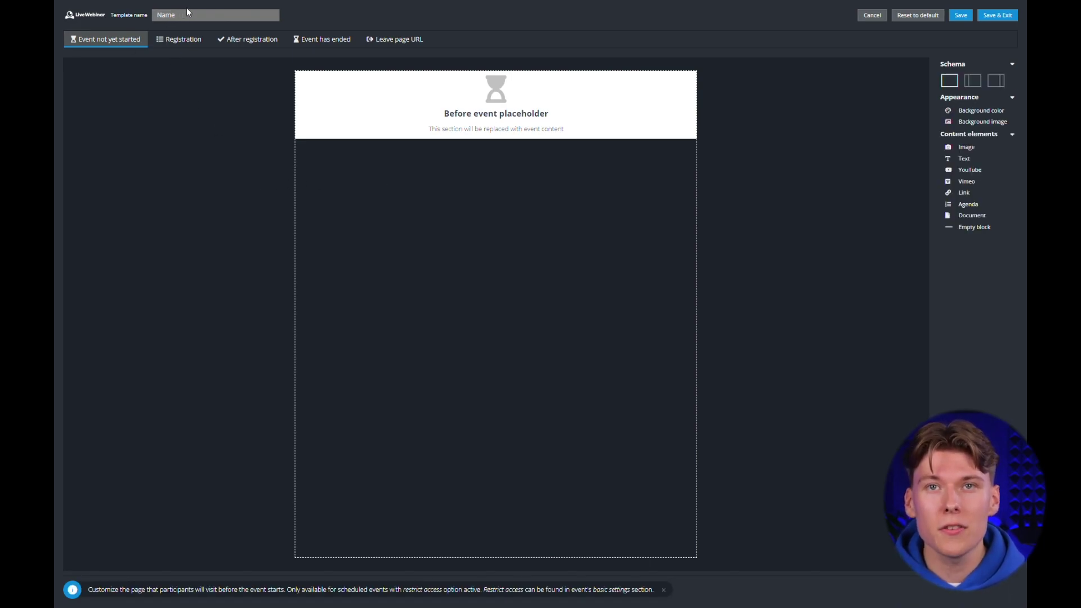
{"action": "left_click", "coordinate": [187, 43]}
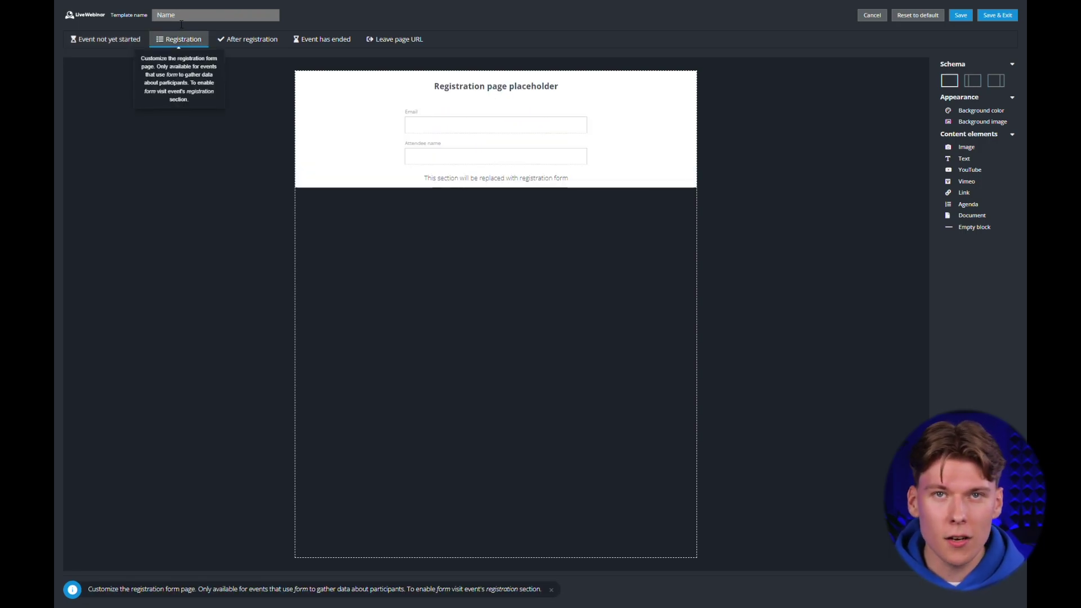
{"action": "left_click", "coordinate": [186, 17]}
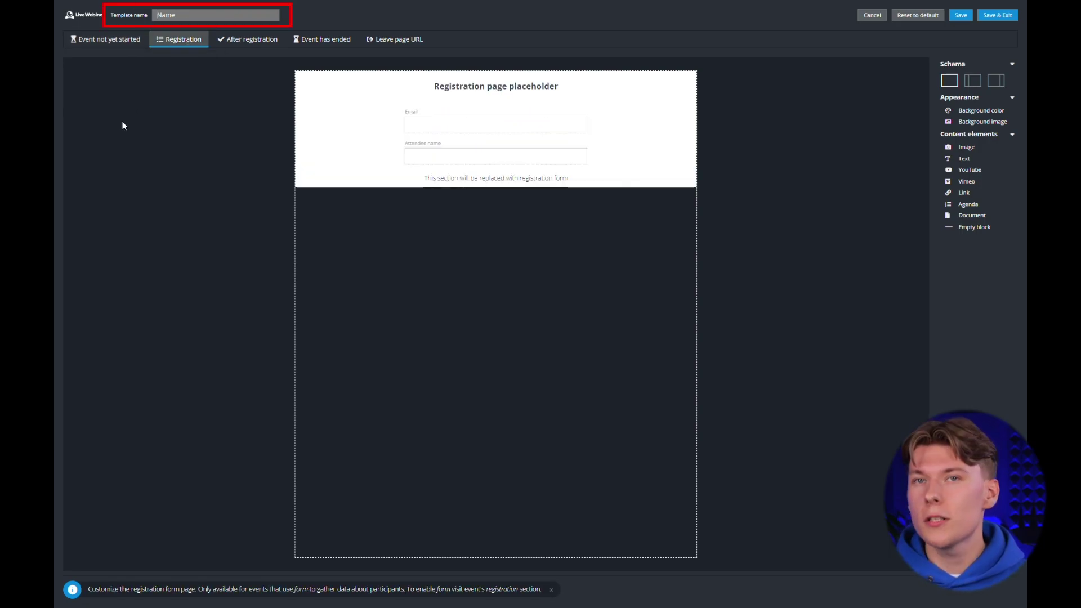
{"action": "type", "text": "Registration"}
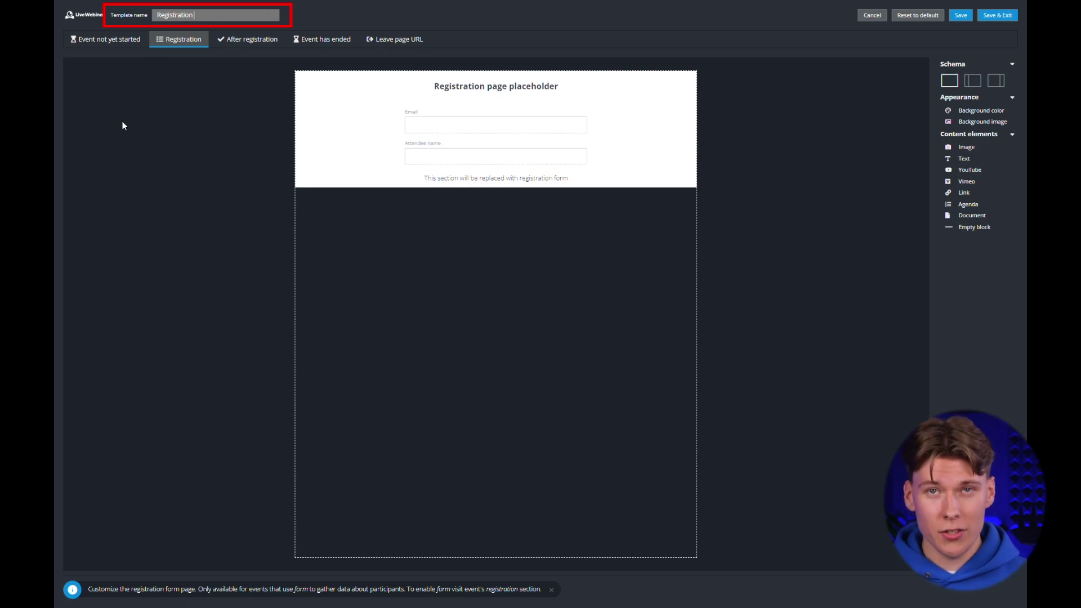
{"action": "type", "text": " page - no1"}
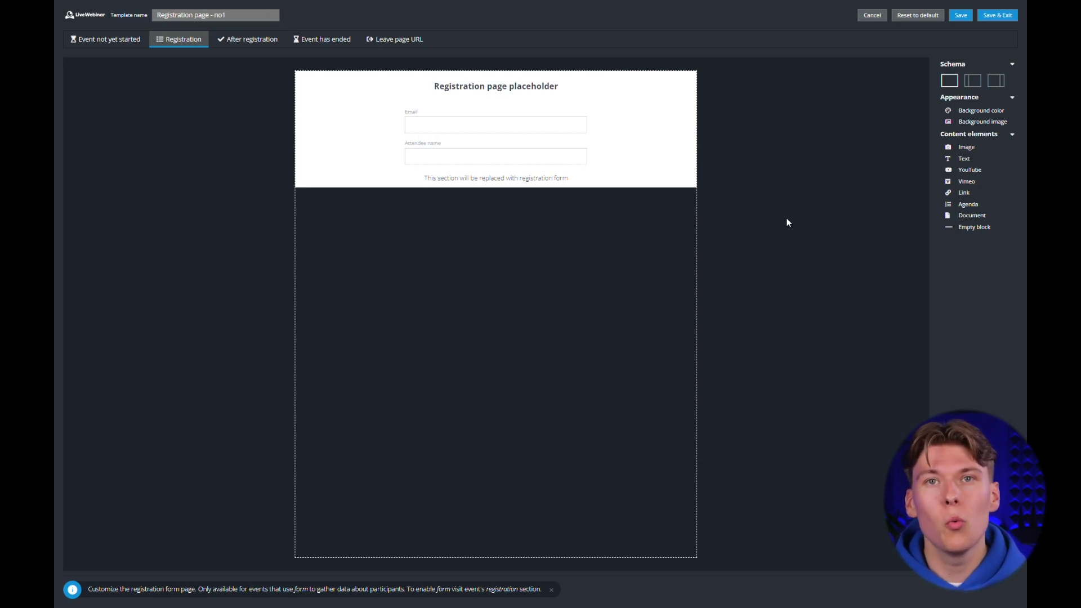
{"action": "left_click", "coordinate": [972, 83]}
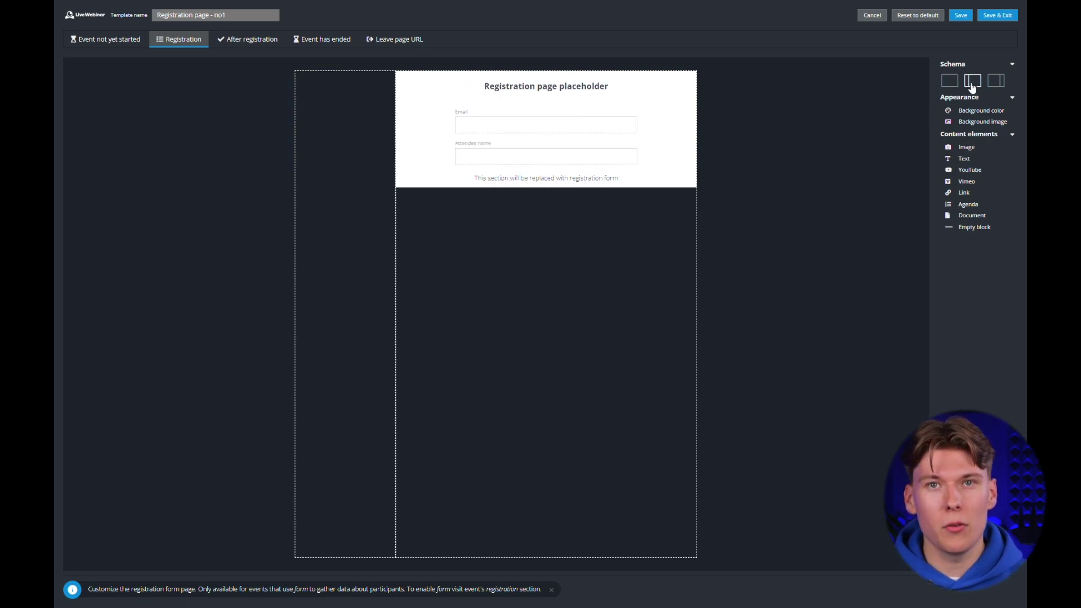
{"action": "left_click", "coordinate": [951, 85]}
{"action": "left_click", "coordinate": [997, 83]}
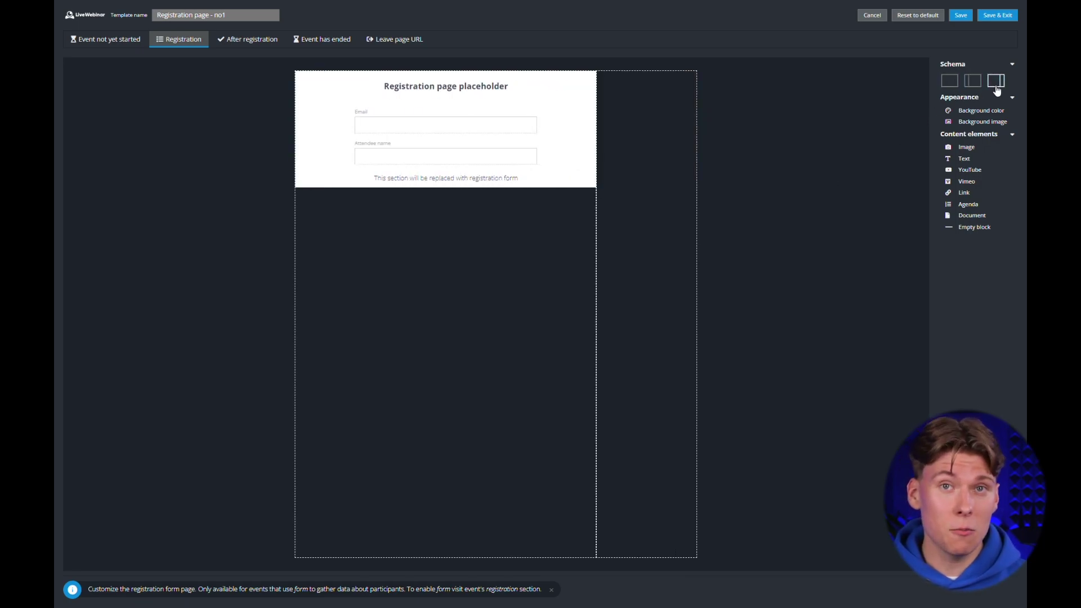
Keep one full-width column and give the whole template a light blue background.
{"action": "left_click", "coordinate": [957, 89]}
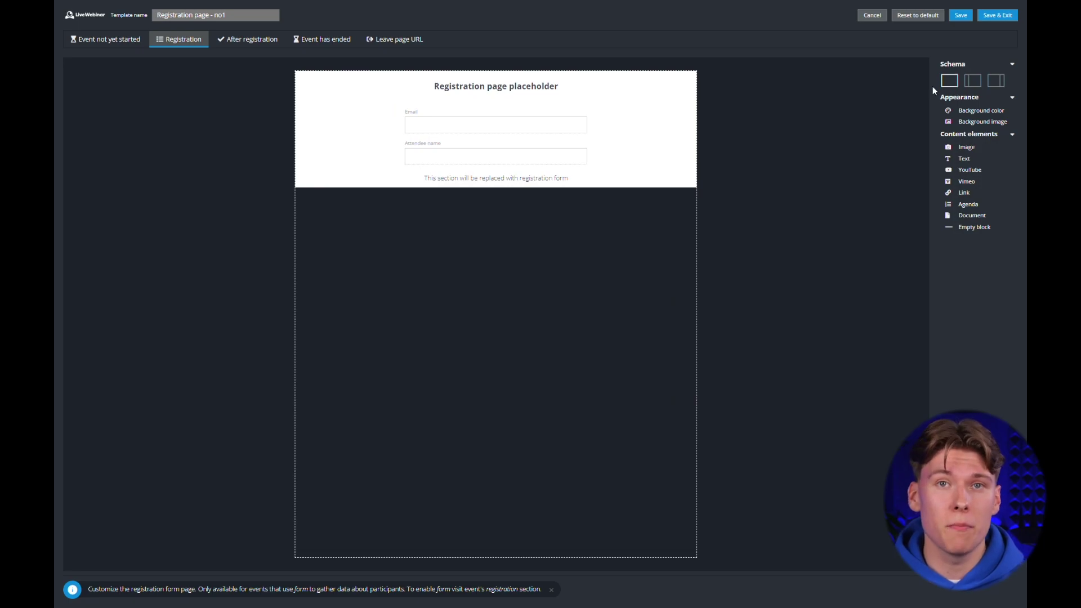
{"action": "left_click", "coordinate": [971, 111]}
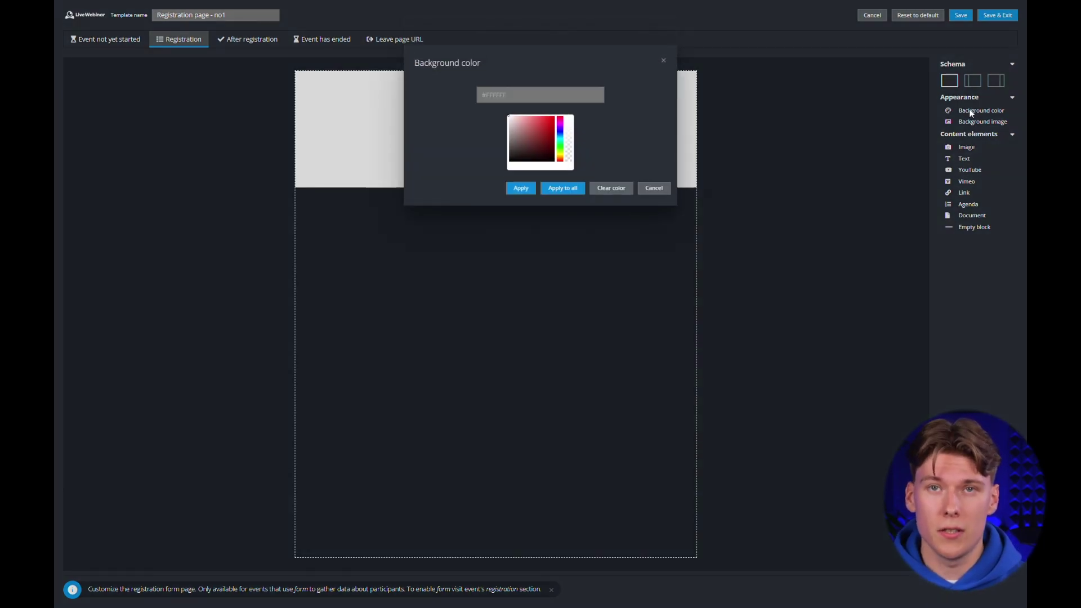
{"action": "left_click", "coordinate": [531, 97]}
{"action": "type", "text": "#ffa2a2"}
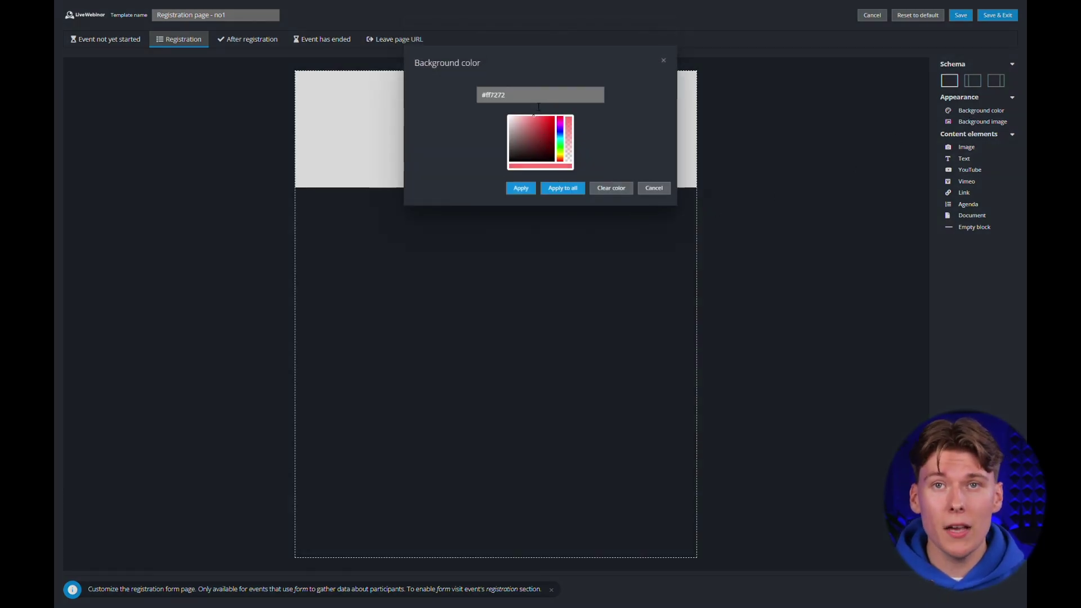
{"action": "left_click", "coordinate": [563, 189]}
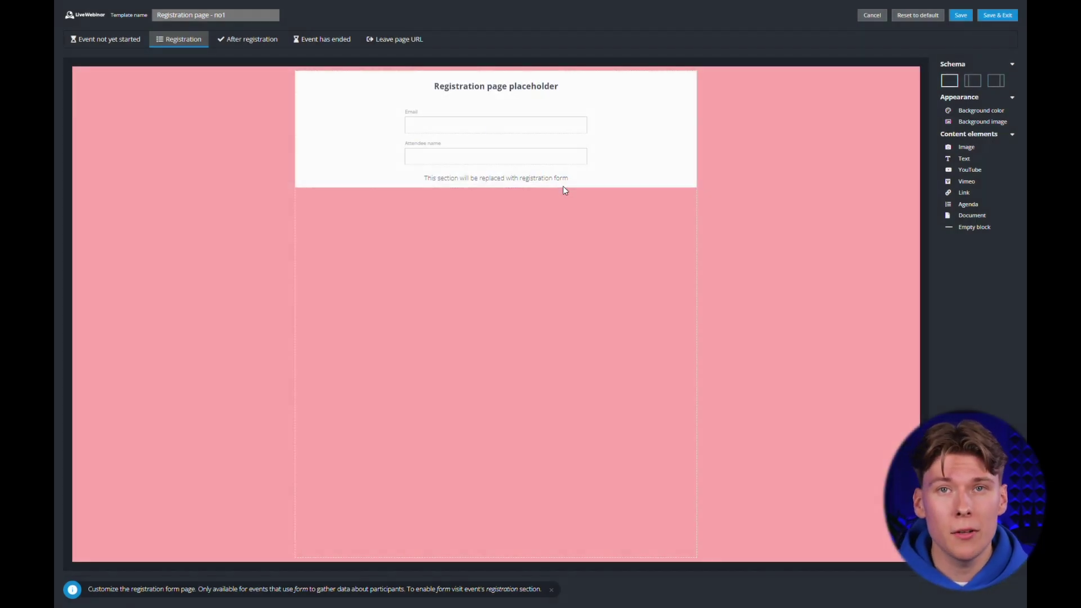
{"action": "left_click", "coordinate": [977, 110]}
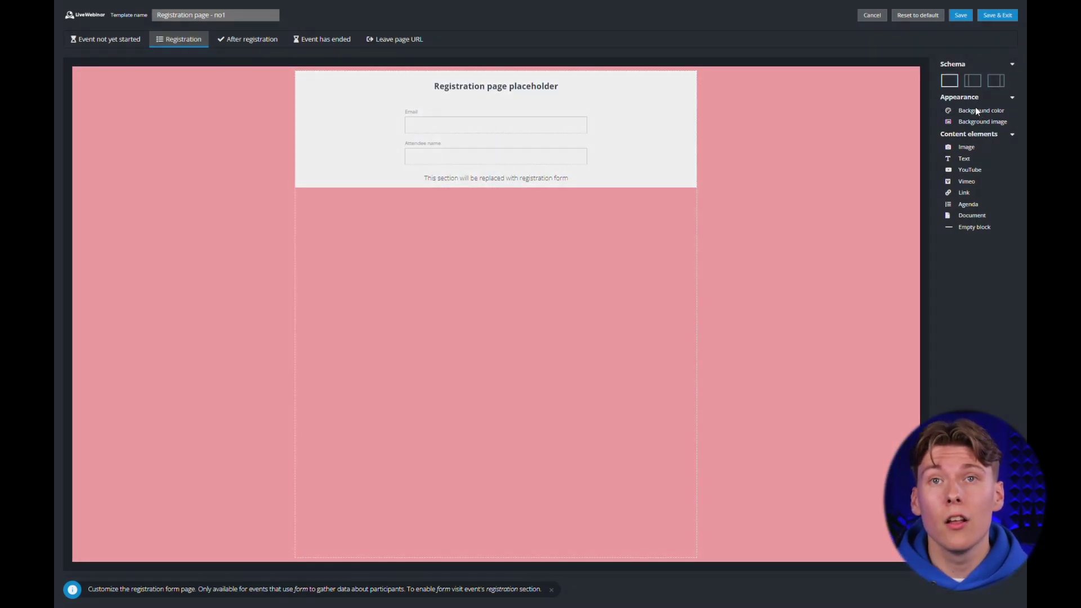
{"action": "left_click_drag", "start_coordinate": [561, 160], "coordinate": [560, 133]}
{"action": "left_click", "coordinate": [533, 118]}
{"action": "left_click", "coordinate": [535, 127]}
{"action": "left_click", "coordinate": [572, 192]}
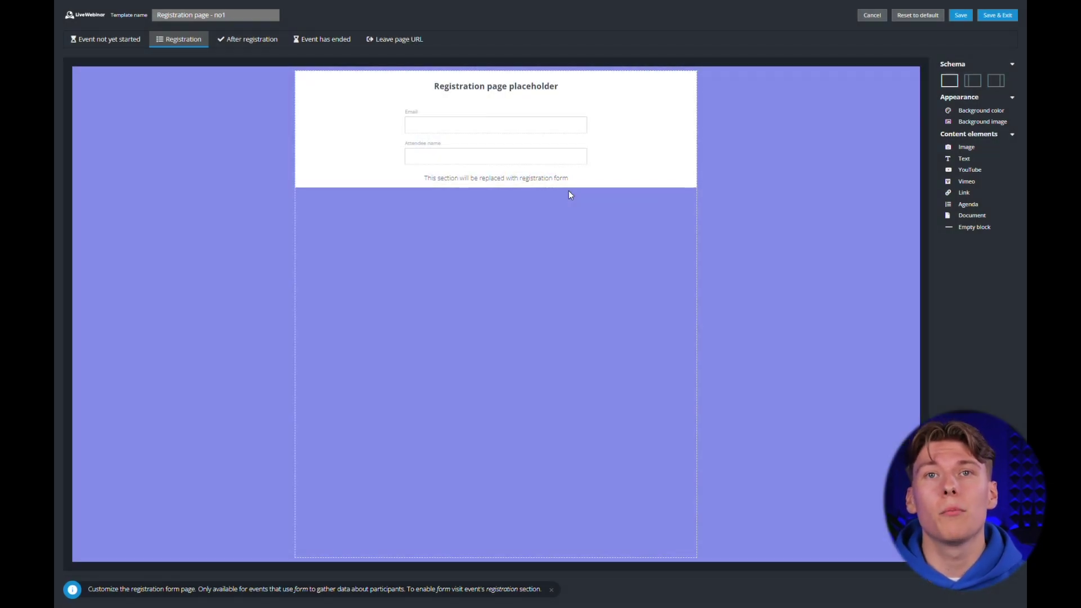
Add an image block at the top showing the laptop photo from storage.
{"action": "left_click_drag", "start_coordinate": [957, 147], "coordinate": [510, 90]}
{"action": "left_click", "coordinate": [510, 90]}
{"action": "left_click", "coordinate": [527, 119]}
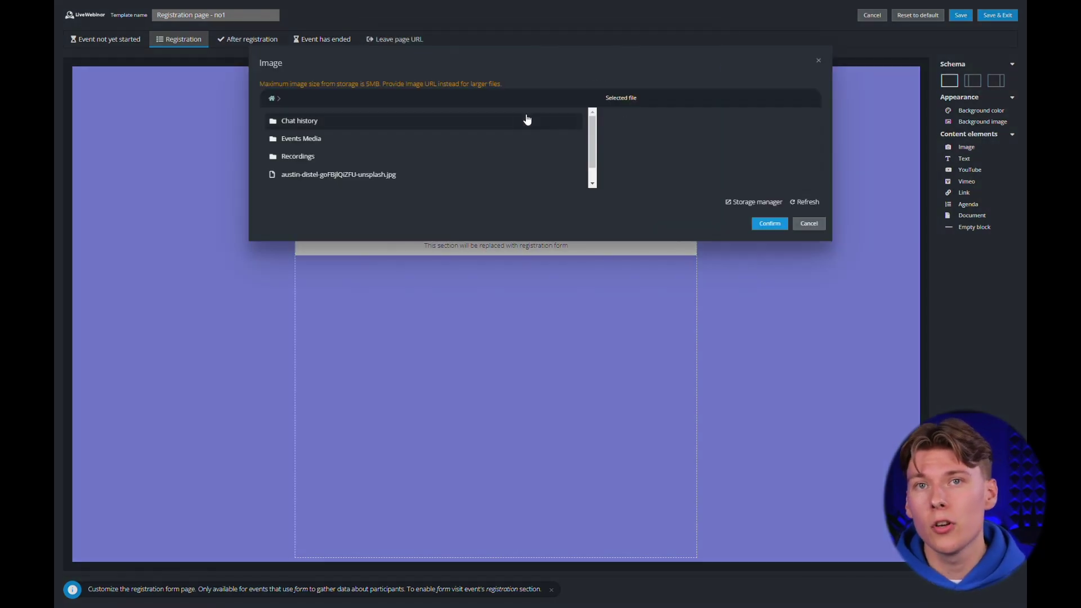
{"action": "left_click", "coordinate": [361, 178]}
{"action": "left_click", "coordinate": [768, 224]}
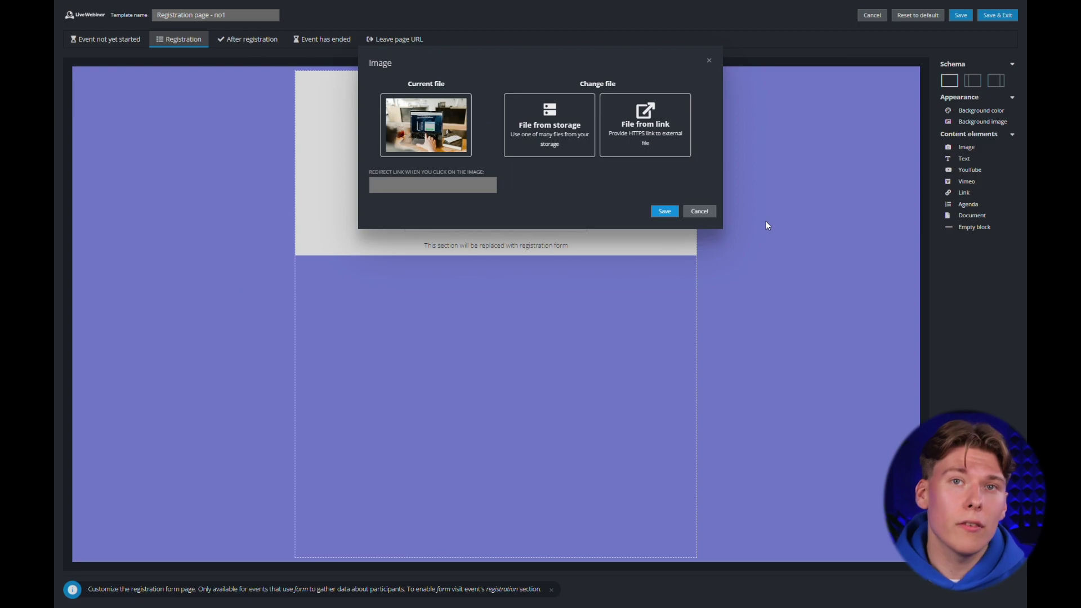
{"action": "left_click", "coordinate": [664, 213]}
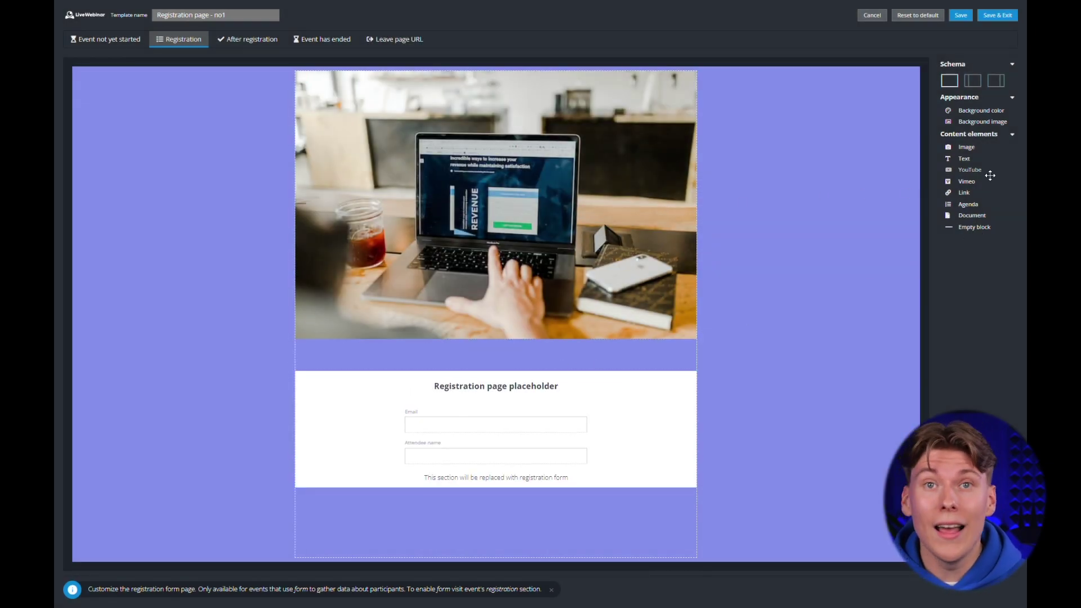
Add agenda and empty spacer blocks, move the spacer above the agenda, and save the template.
{"action": "left_click_drag", "start_coordinate": [982, 201], "coordinate": [519, 400]}
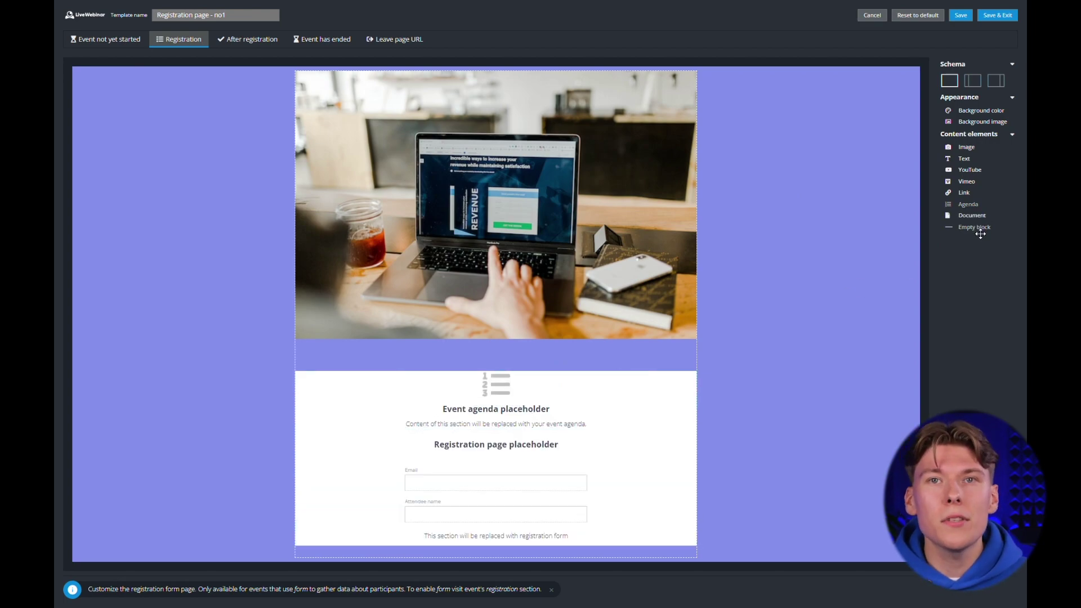
{"action": "left_click_drag", "start_coordinate": [980, 228], "coordinate": [494, 465]}
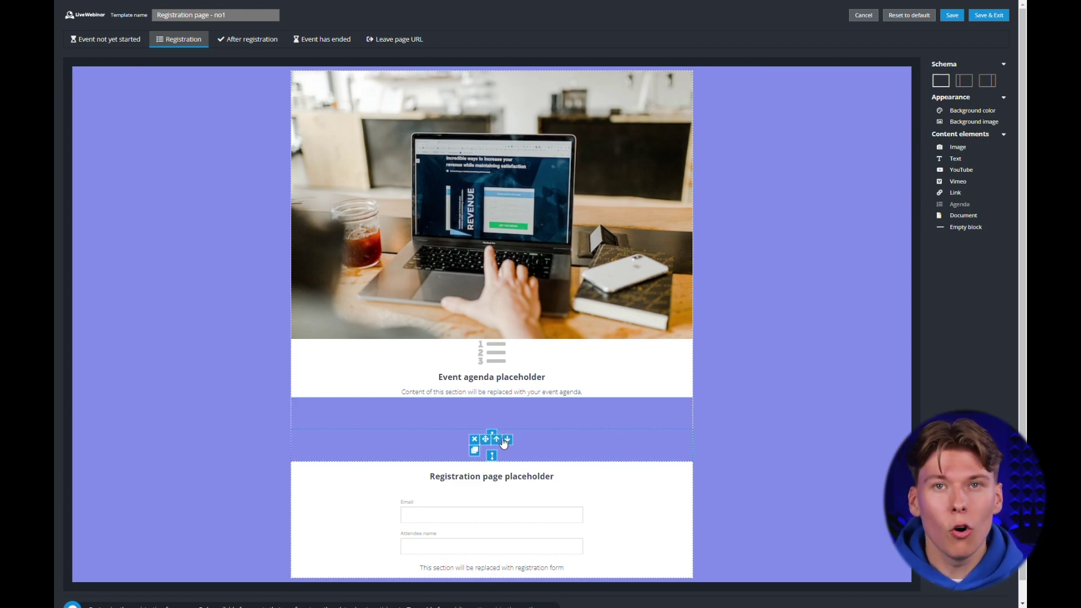
{"action": "left_click", "coordinate": [498, 440]}
{"action": "left_click", "coordinate": [498, 407]}
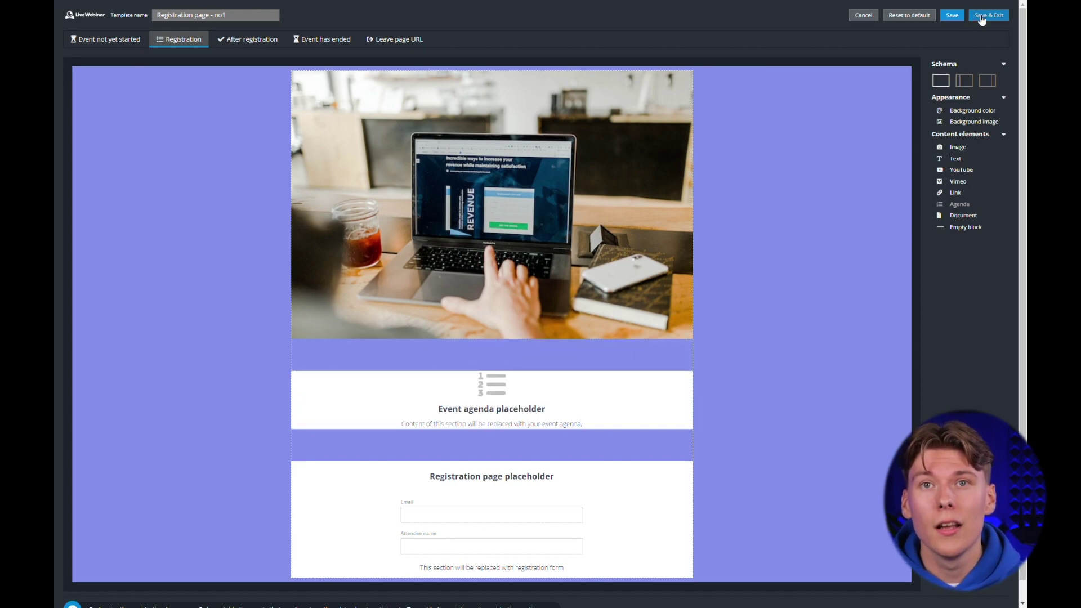
{"action": "left_click", "coordinate": [982, 20]}
{"action": "left_click", "coordinate": [569, 110]}
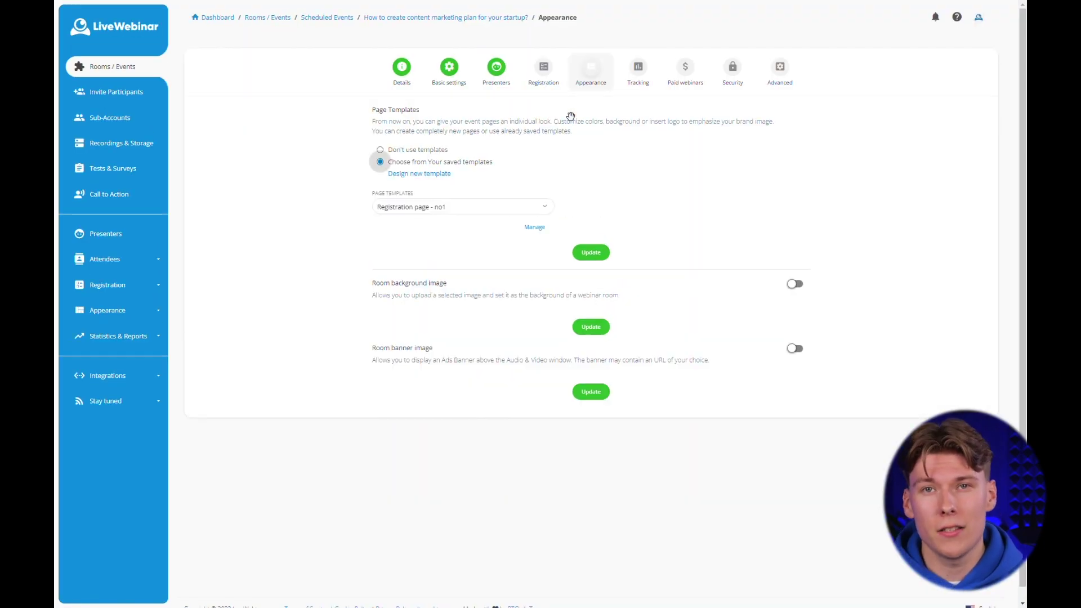
Review the event's tracking code fields, then its Paid webinars settings.
{"action": "left_click", "coordinate": [648, 68]}
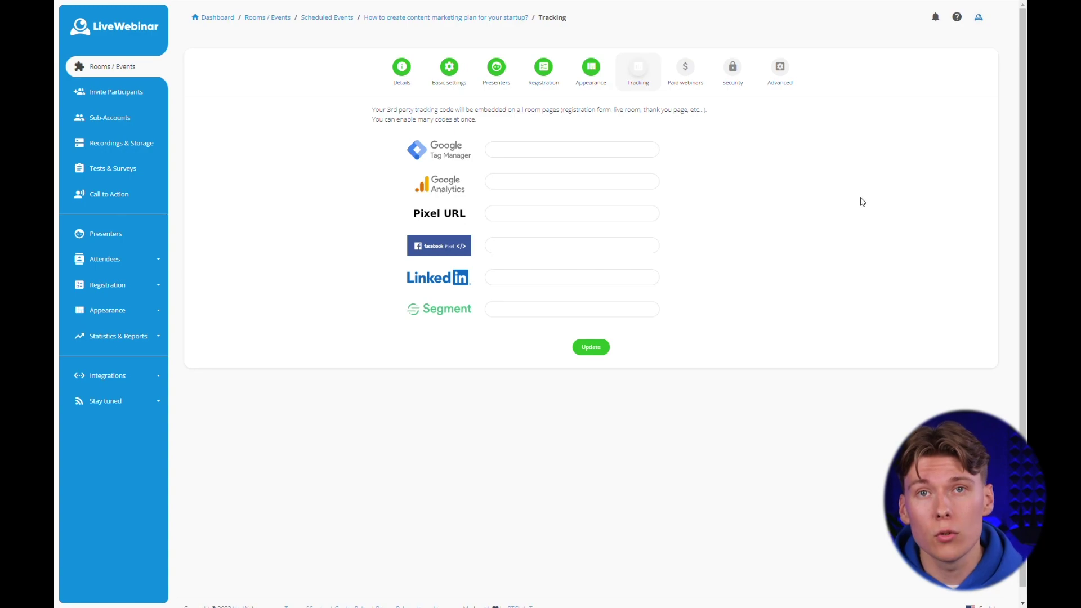
{"action": "left_click", "coordinate": [699, 89]}
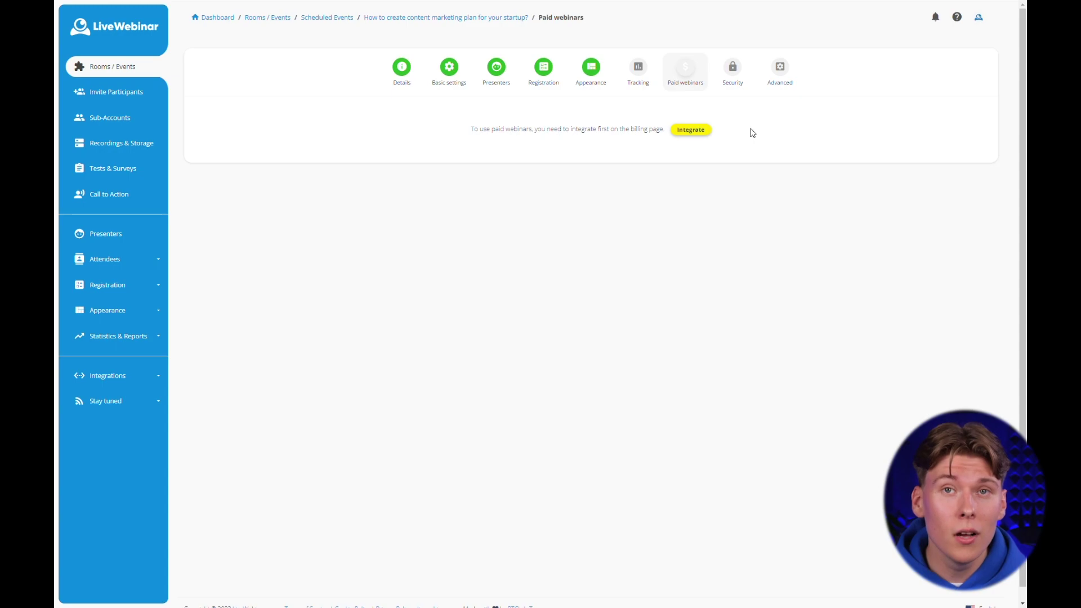
Show the event's Security settings with waiting room and password protection options.
{"action": "left_click", "coordinate": [735, 80]}
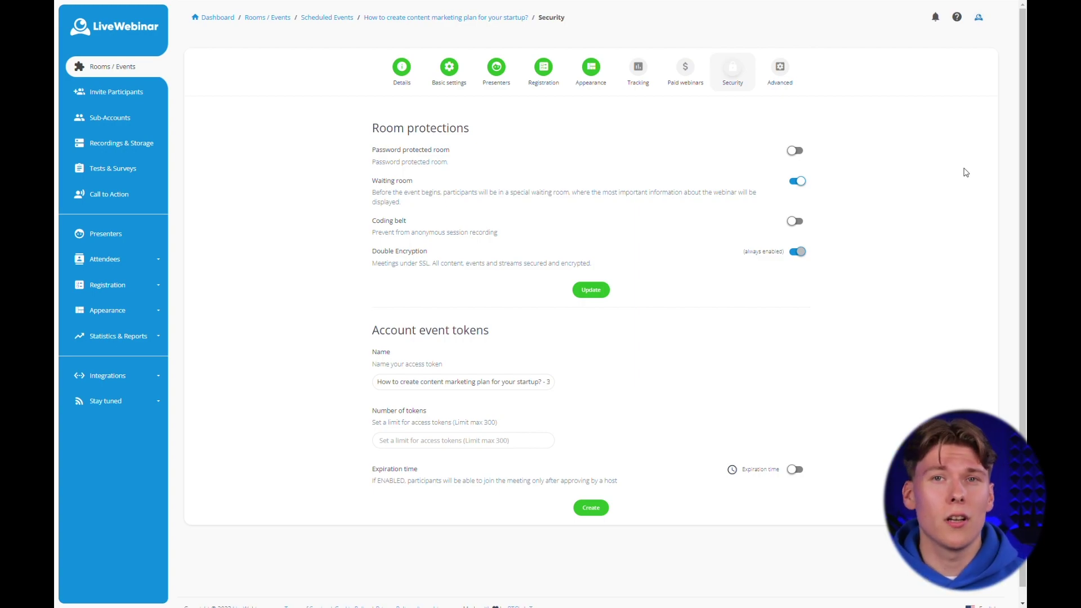
Show the event's Advanced settings, with Presentation audio mode and the Webinar room template.
{"action": "left_click", "coordinate": [794, 69]}
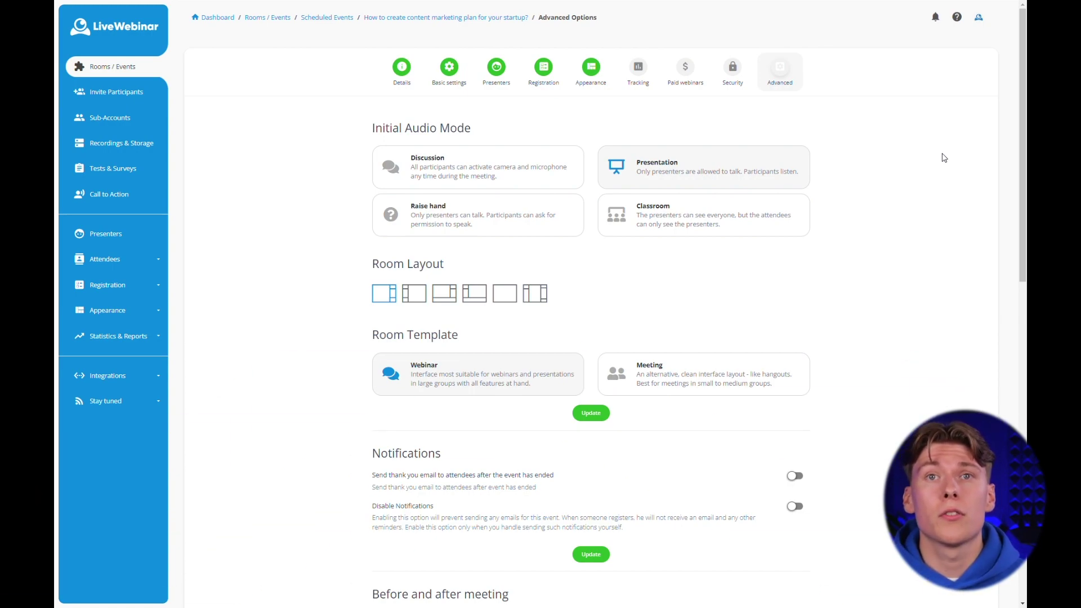
{"action": "scroll", "coordinate": [945, 157], "scroll_direction": "down", "scroll_amount": 3}
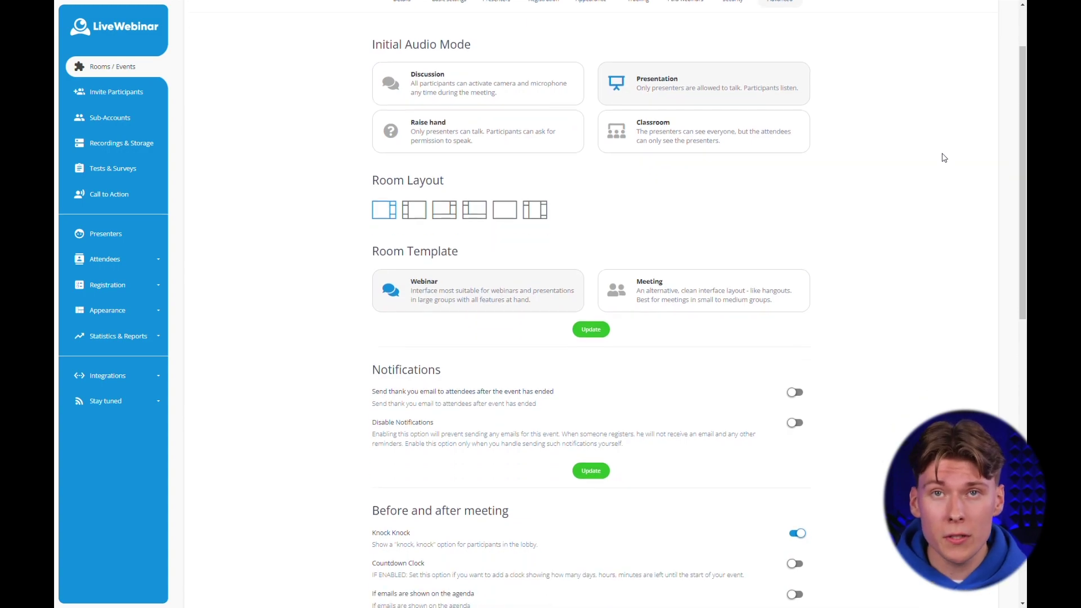
{"action": "scroll", "coordinate": [944, 158], "scroll_direction": "down", "scroll_amount": 4}
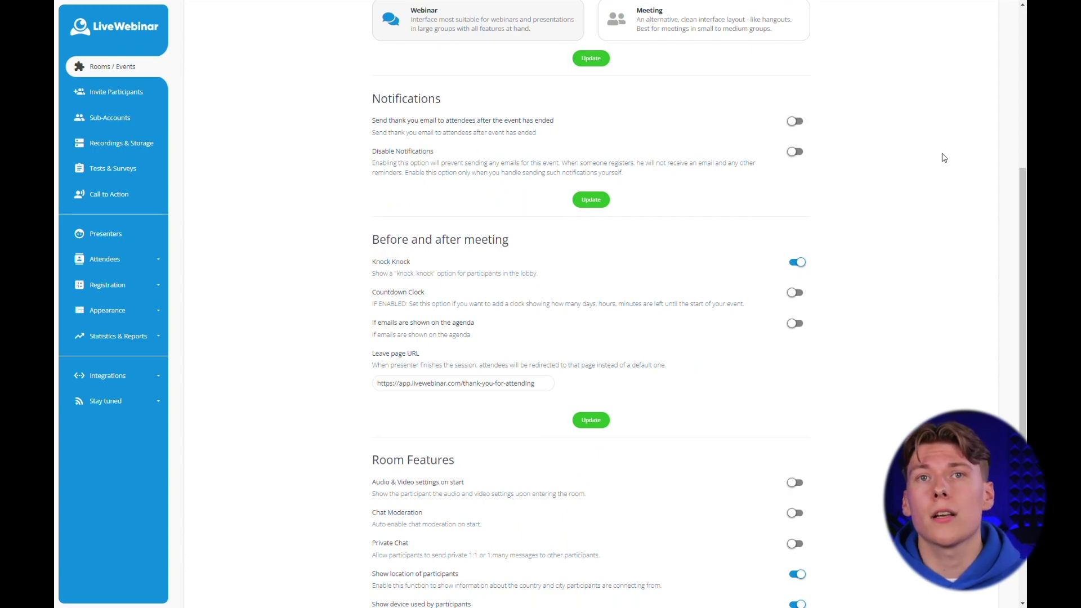
{"action": "scroll", "coordinate": [944, 158], "scroll_direction": "down", "scroll_amount": 3}
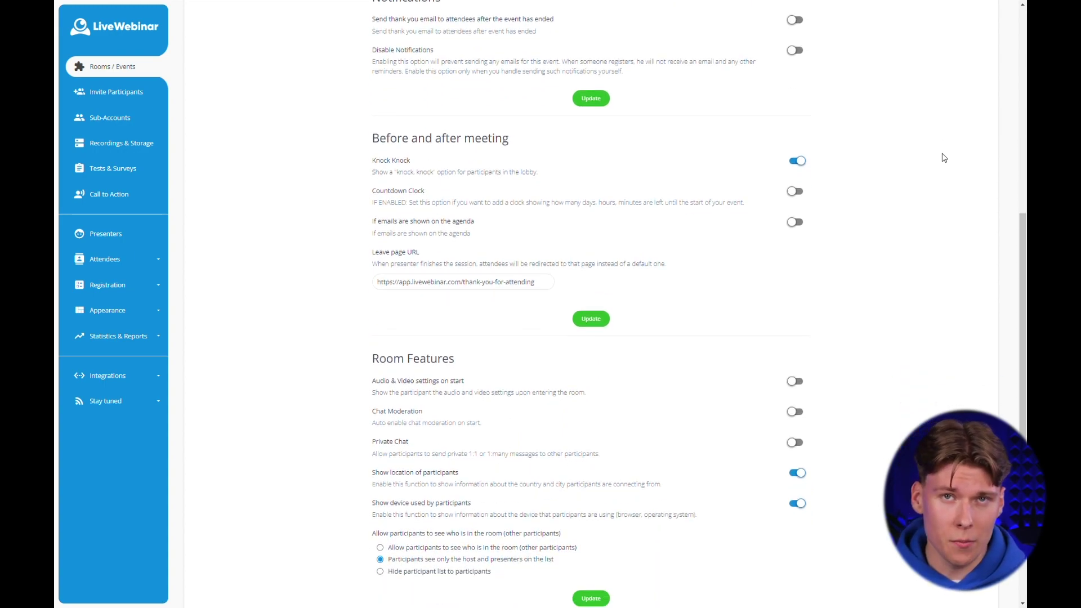
{"action": "scroll", "coordinate": [944, 158], "scroll_direction": "down", "scroll_amount": 1}
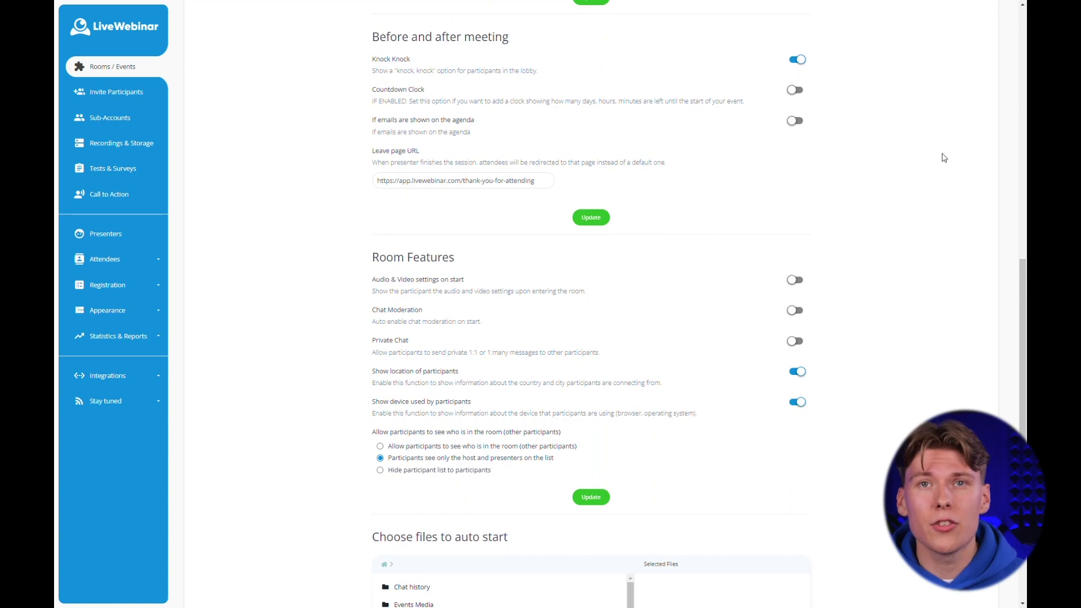
{"action": "scroll", "coordinate": [945, 158], "scroll_direction": "down", "scroll_amount": 1}
{"action": "scroll", "coordinate": [944, 158], "scroll_direction": "down", "scroll_amount": 1}
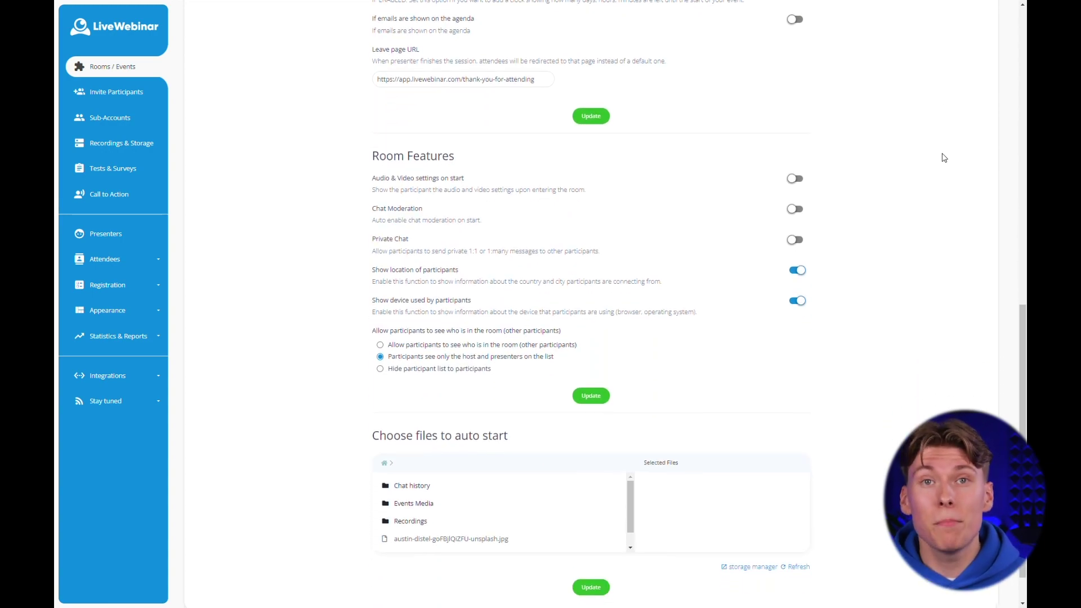